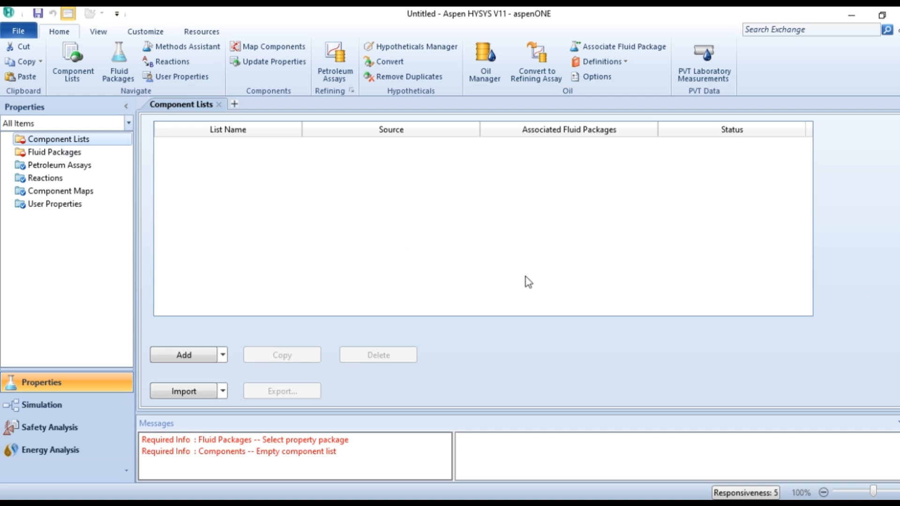
Create a component list and add Benzene to it as a pure component, searching by full name/synonym.
{"action": "left_click", "coordinate": [179, 356]}
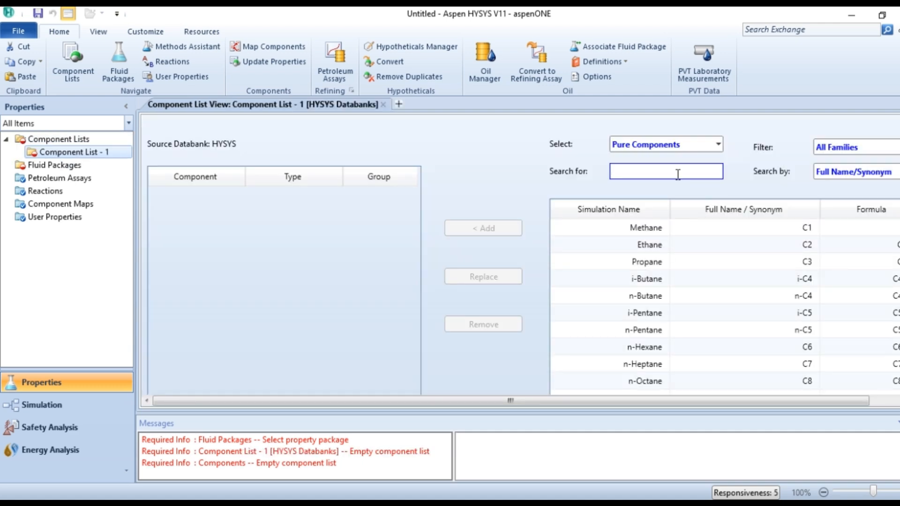
{"action": "left_click", "coordinate": [675, 172]}
{"action": "type", "text": "Benz"}
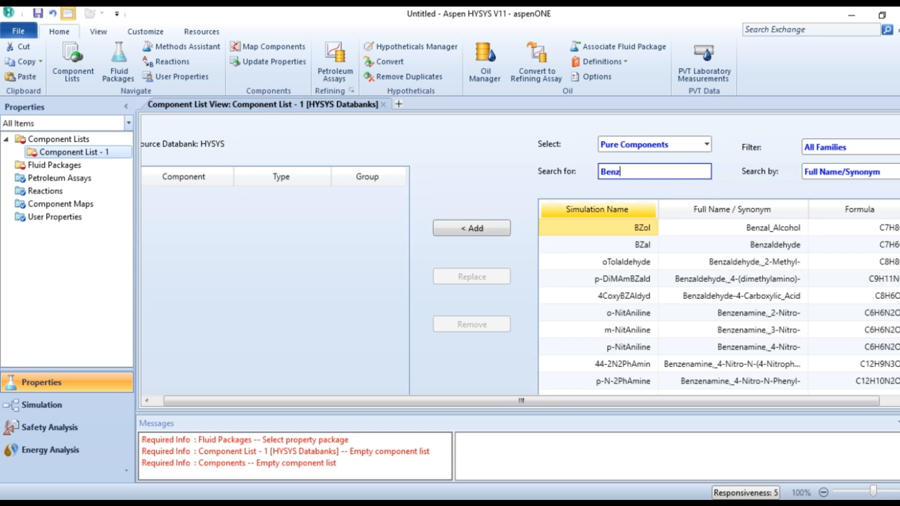
{"action": "type", "text": "ene"}
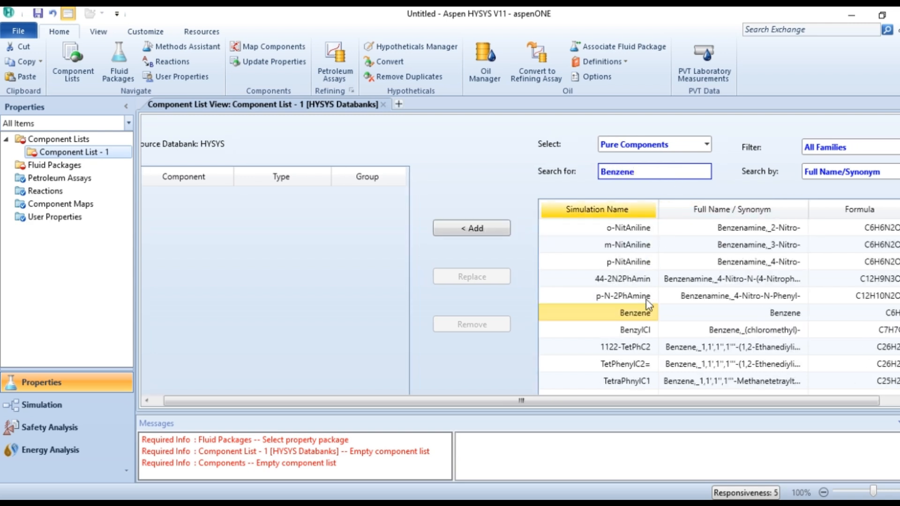
{"action": "left_click", "coordinate": [857, 176]}
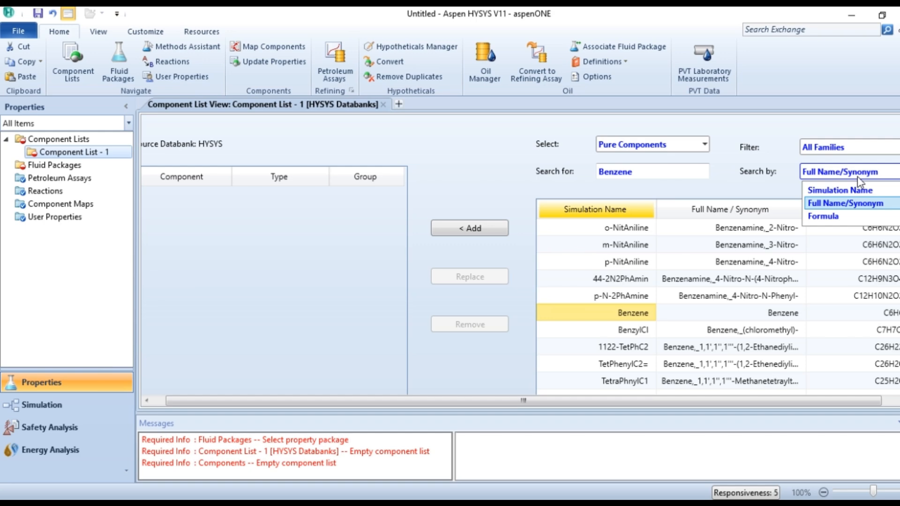
{"action": "left_click", "coordinate": [854, 201]}
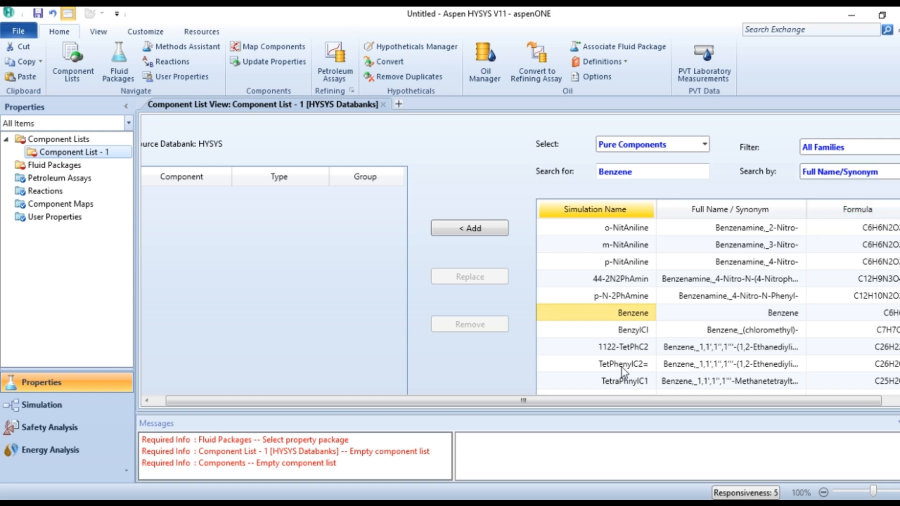
{"action": "double_click", "coordinate": [612, 311]}
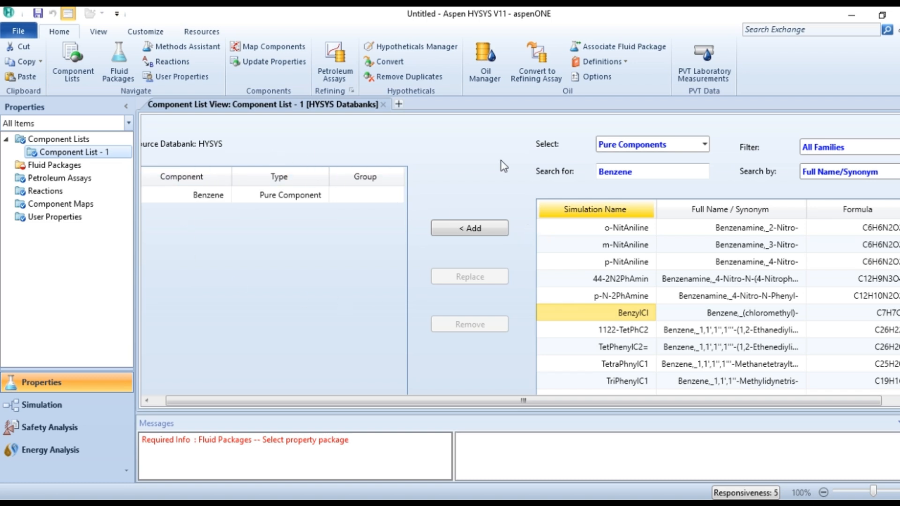
Find Toluene in the databank and add it to the component list.
{"action": "left_click", "coordinate": [648, 171]}
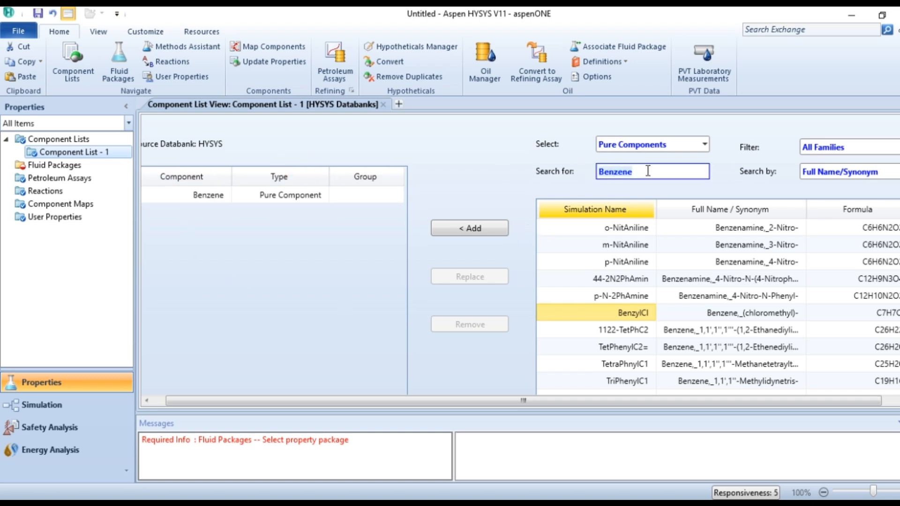
{"action": "type", "text": "Tolu"}
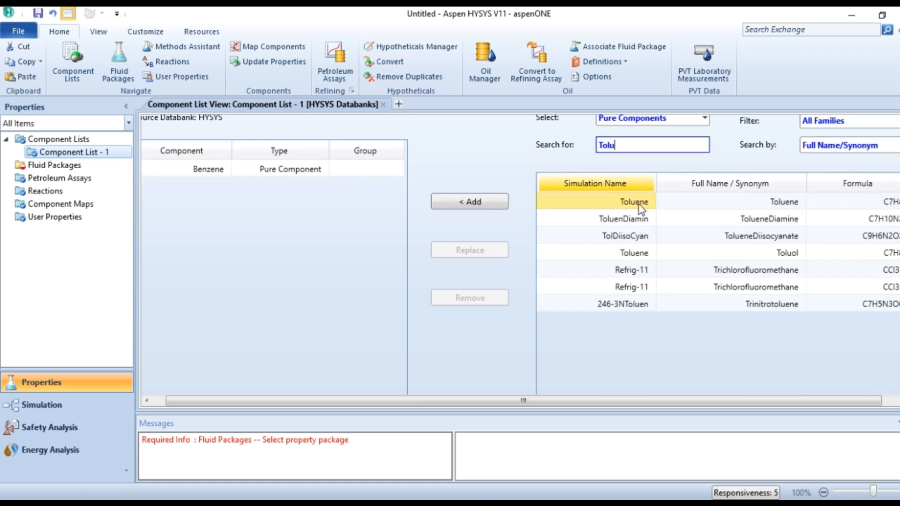
{"action": "left_click", "coordinate": [641, 207]}
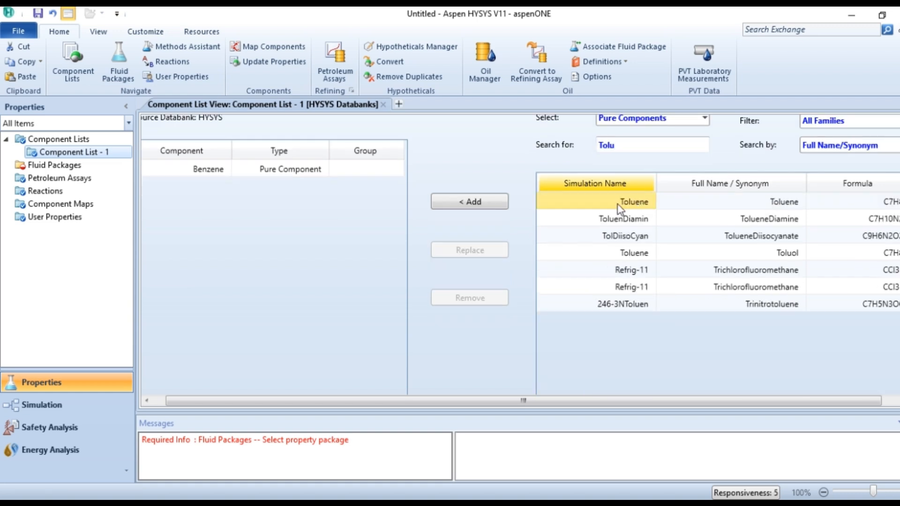
{"action": "left_click", "coordinate": [470, 202]}
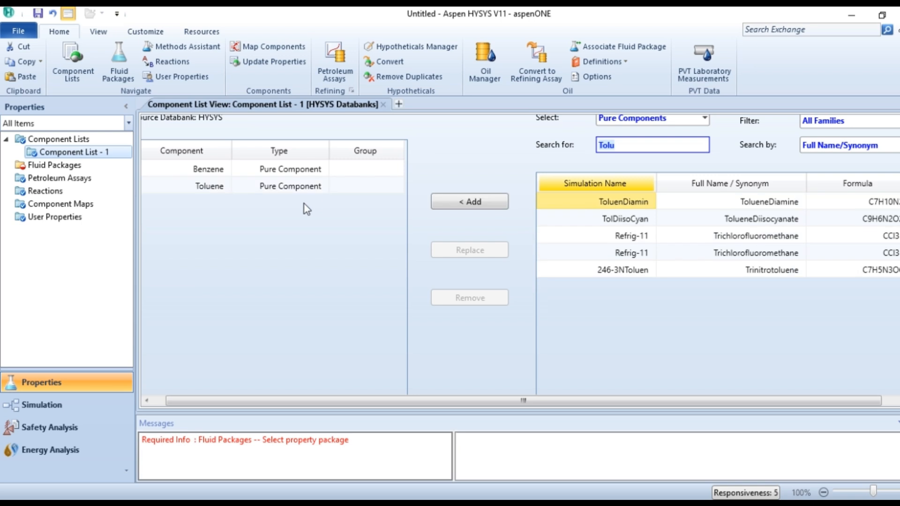
Add a fluid package for the component list using the Peng-Robinson property package.
{"action": "left_click", "coordinate": [96, 166]}
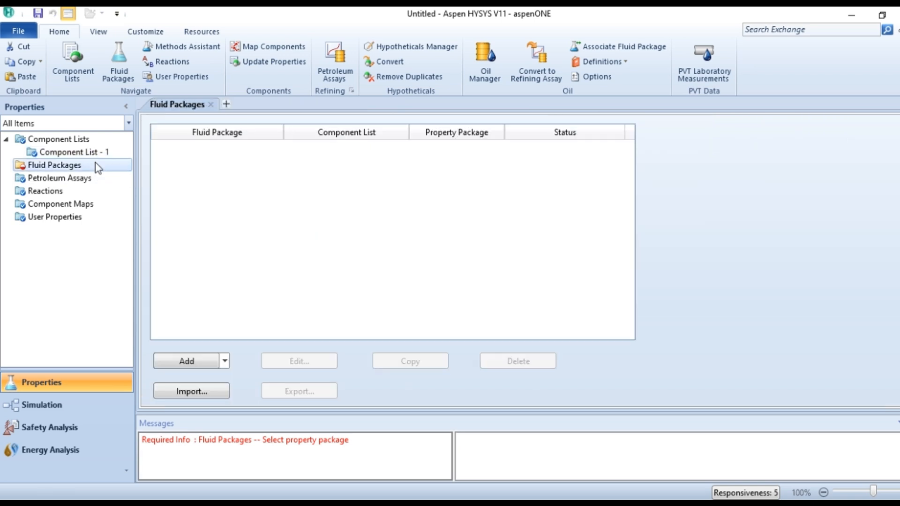
{"action": "left_click", "coordinate": [199, 361]}
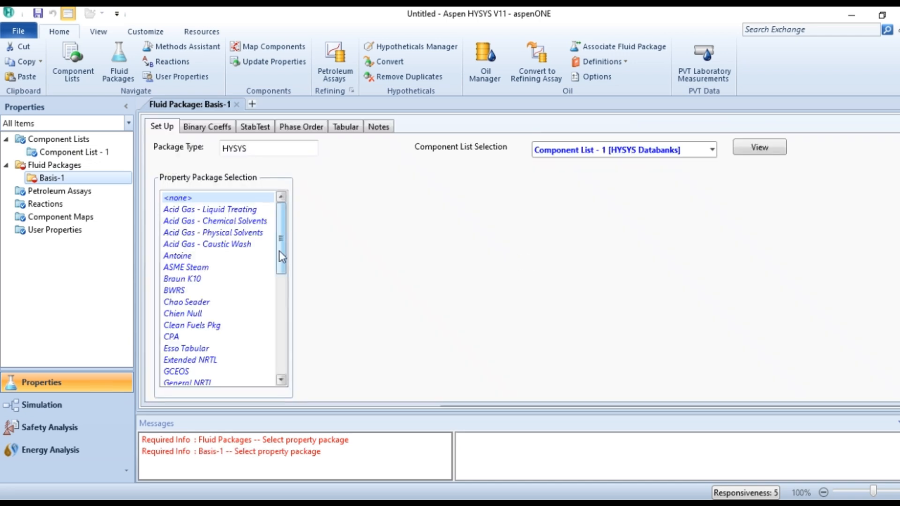
{"action": "left_click_drag", "start_coordinate": [279, 251], "coordinate": [280, 265]}
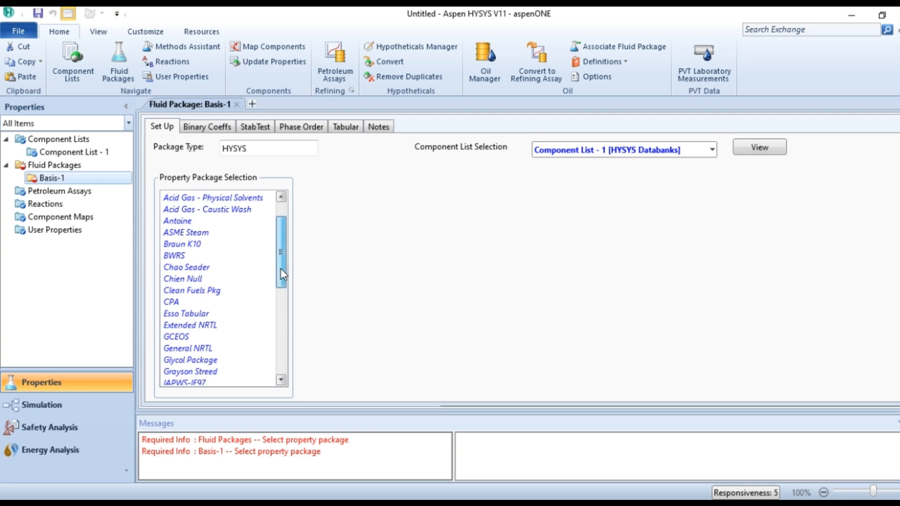
{"action": "left_click_drag", "start_coordinate": [284, 263], "coordinate": [287, 370]}
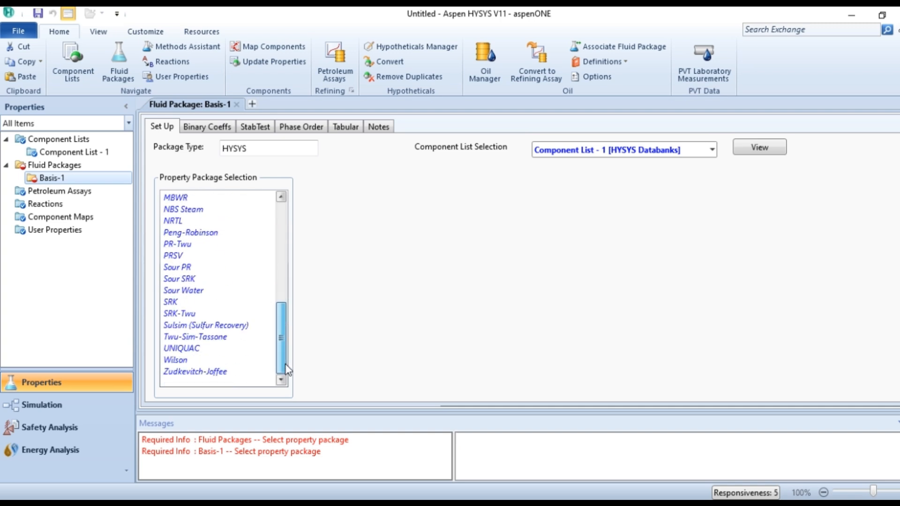
{"action": "left_click", "coordinate": [185, 230]}
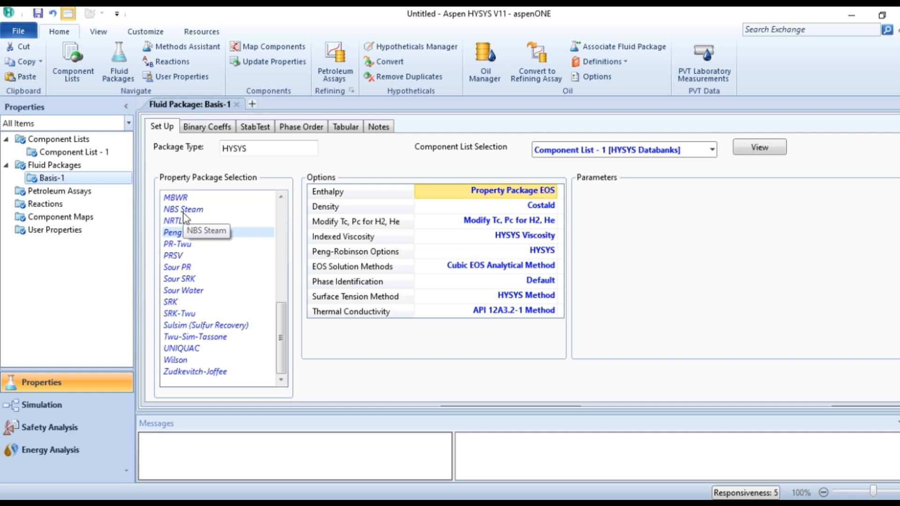
Switch to the simulation environment, place a material stream on the flowsheet and name it Feed.
{"action": "left_click", "coordinate": [49, 410]}
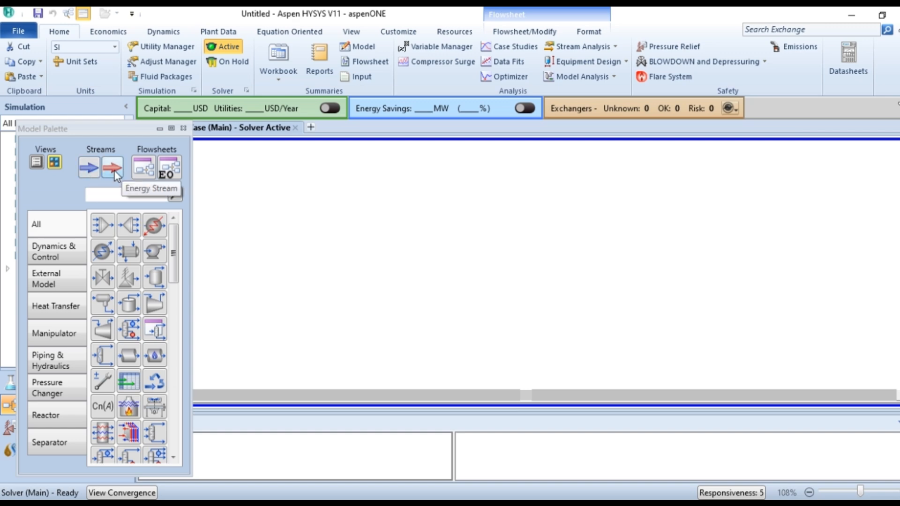
{"action": "left_click", "coordinate": [89, 168]}
{"action": "left_click", "coordinate": [380, 238]}
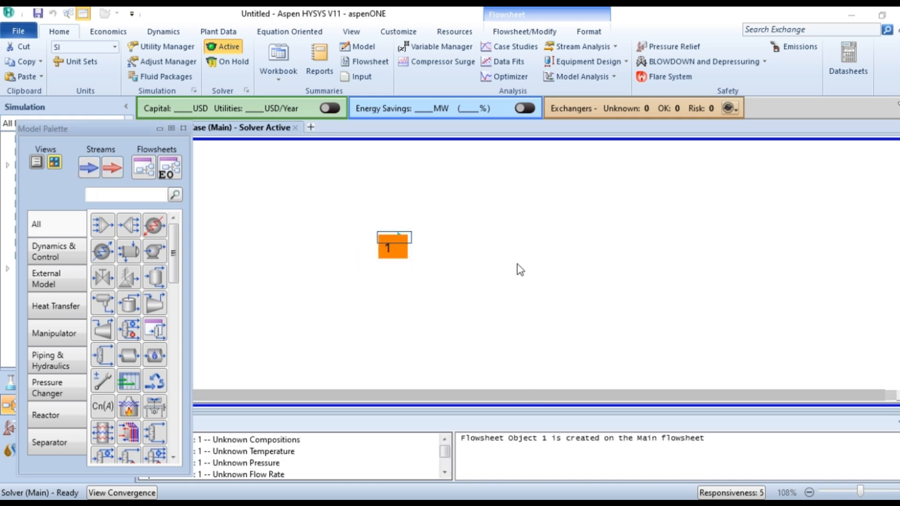
{"action": "double_click", "coordinate": [398, 240]}
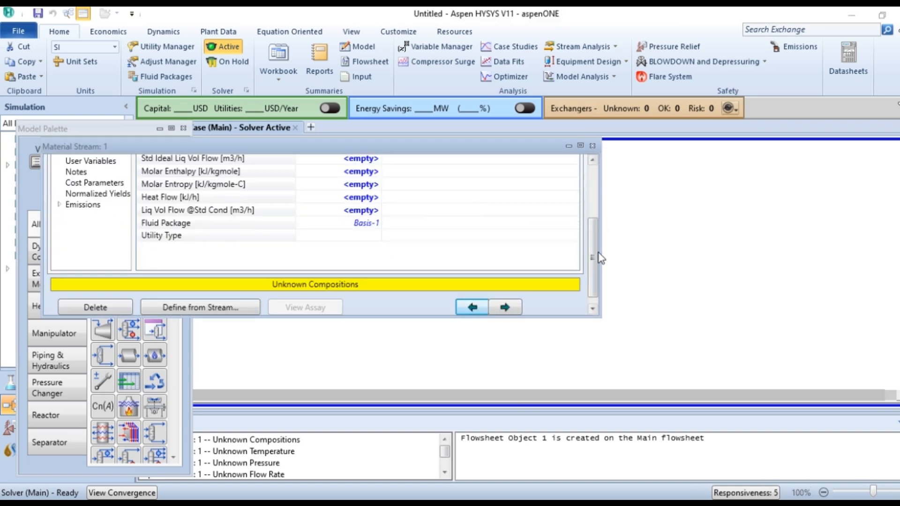
{"action": "scroll", "coordinate": [590, 229], "scroll_direction": "up", "scroll_amount": 5}
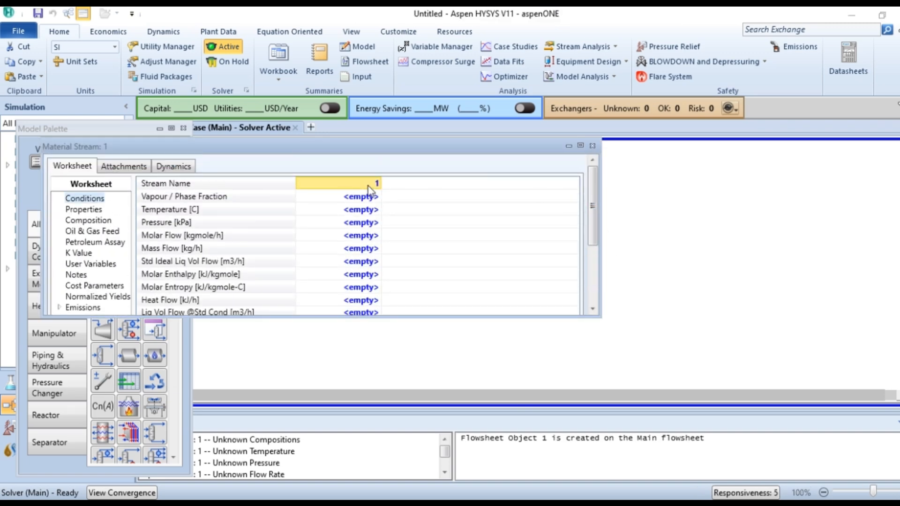
{"action": "type", "text": "Feed"}
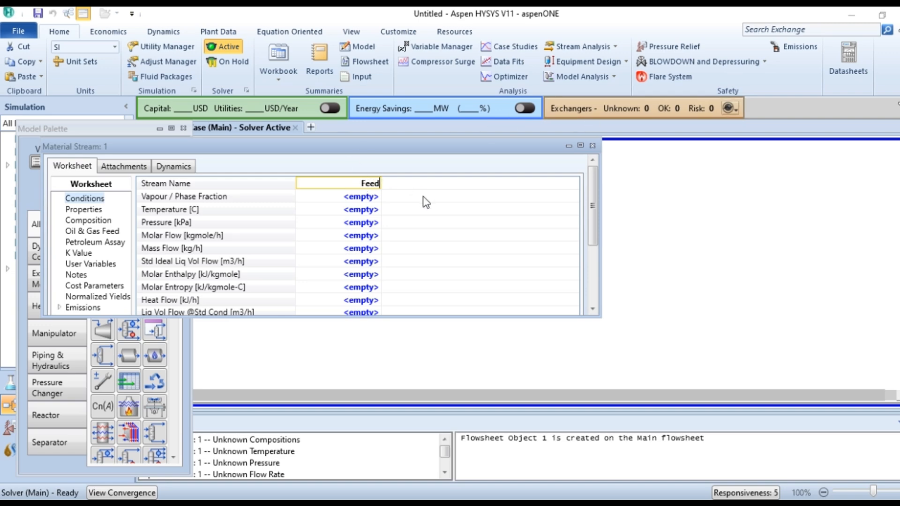
Set the Feed stream's vapour fraction to 0.5 and its pressure to 1.2 atm.
{"action": "left_click", "coordinate": [372, 199]}
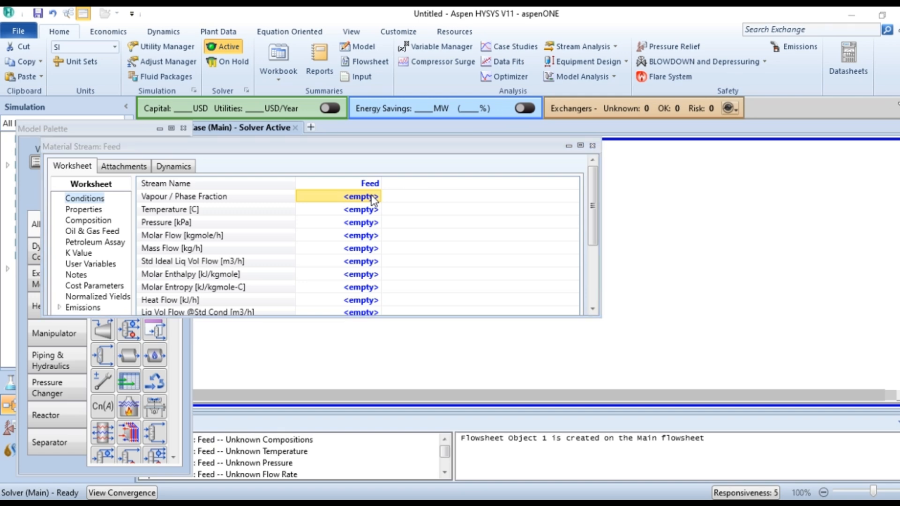
{"action": "type", "text": "0.5"}
{"action": "key", "text": "Return"}
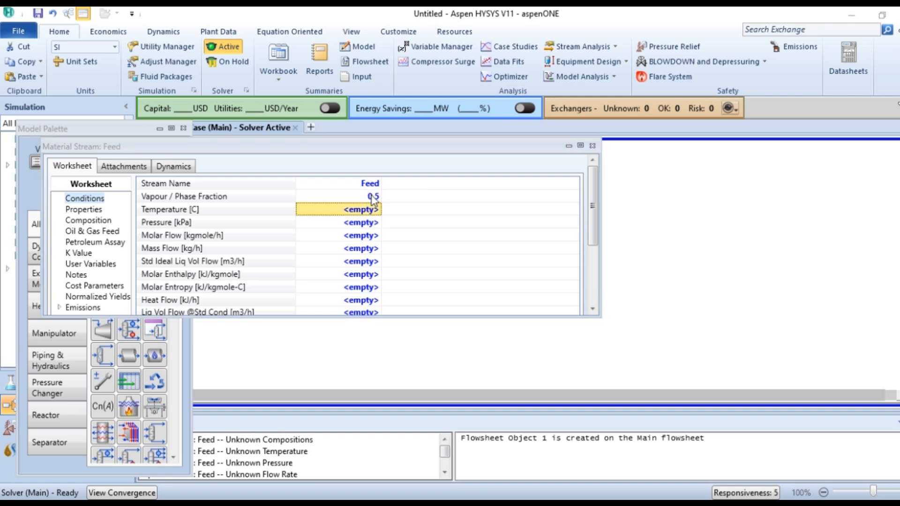
{"action": "left_click", "coordinate": [360, 223]}
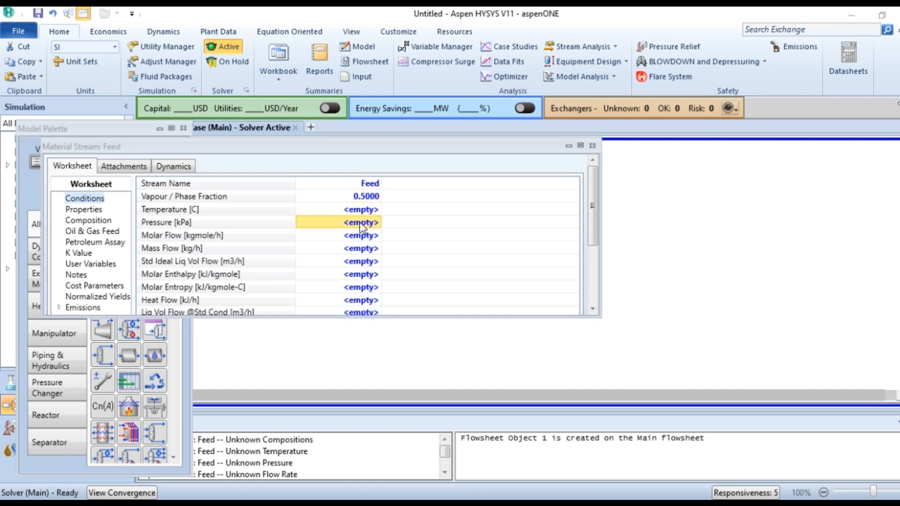
{"action": "type", "text": "1.2"}
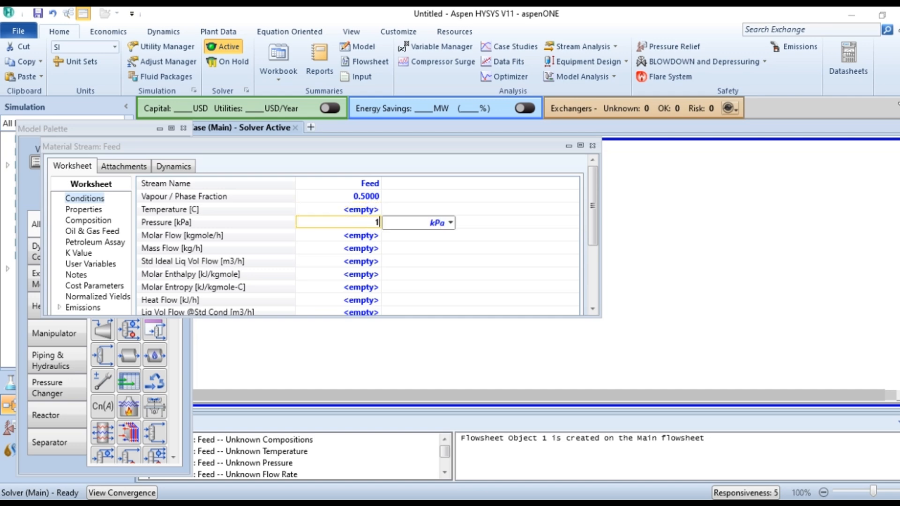
{"action": "left_click", "coordinate": [450, 222]}
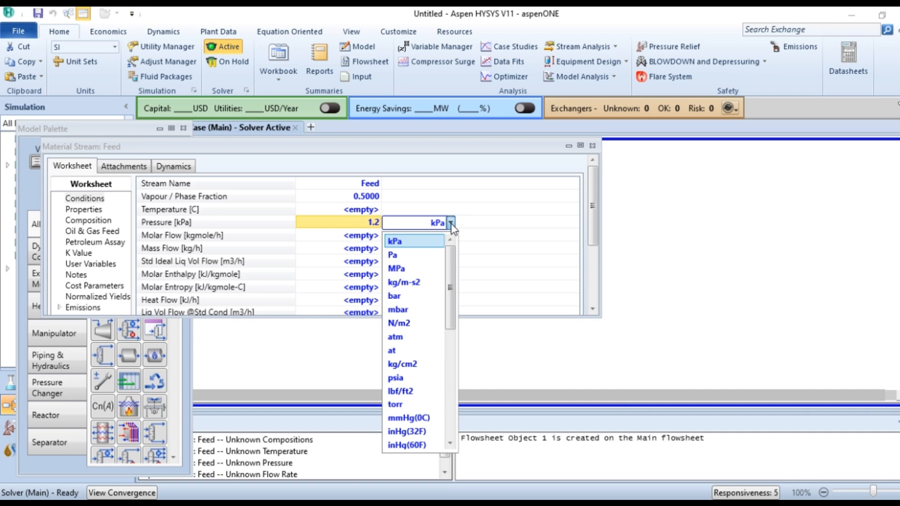
{"action": "left_click", "coordinate": [411, 345]}
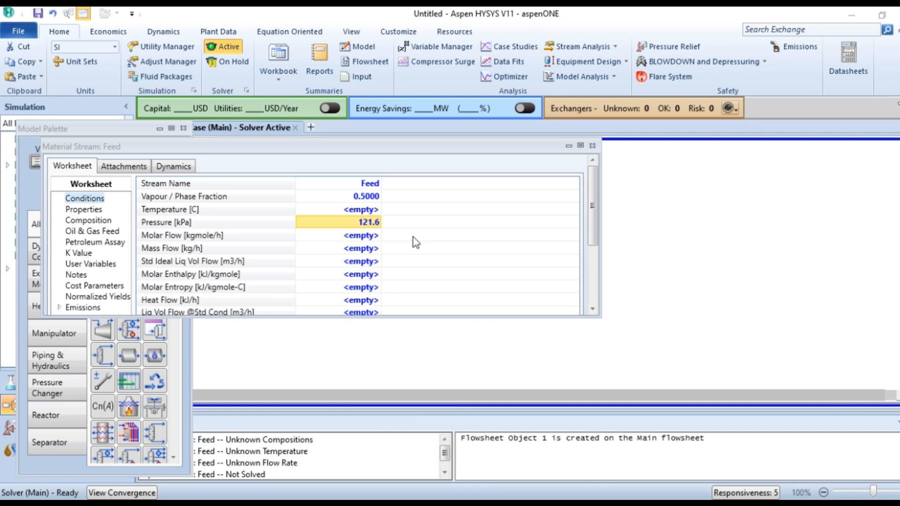
Set the Feed stream's molar flow to 100 kgmole/h.
{"action": "left_click", "coordinate": [371, 236]}
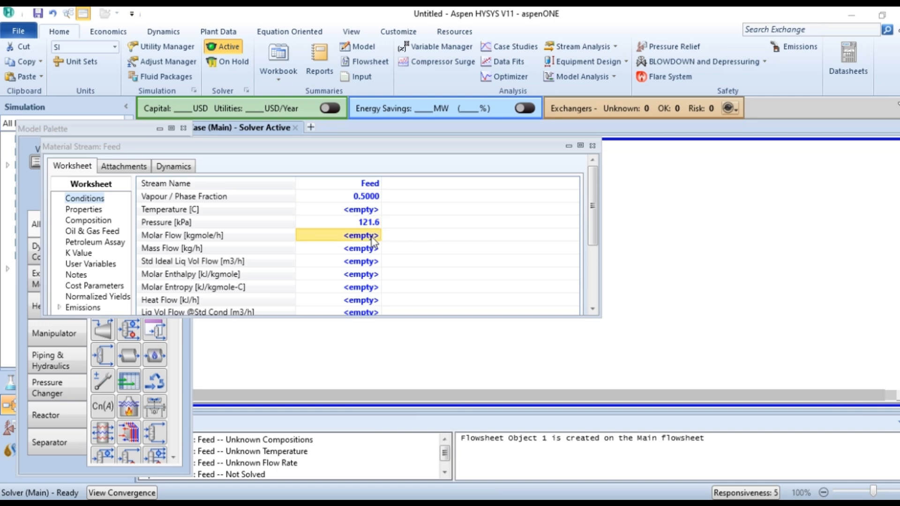
{"action": "type", "text": "100"}
{"action": "key", "text": "Return"}
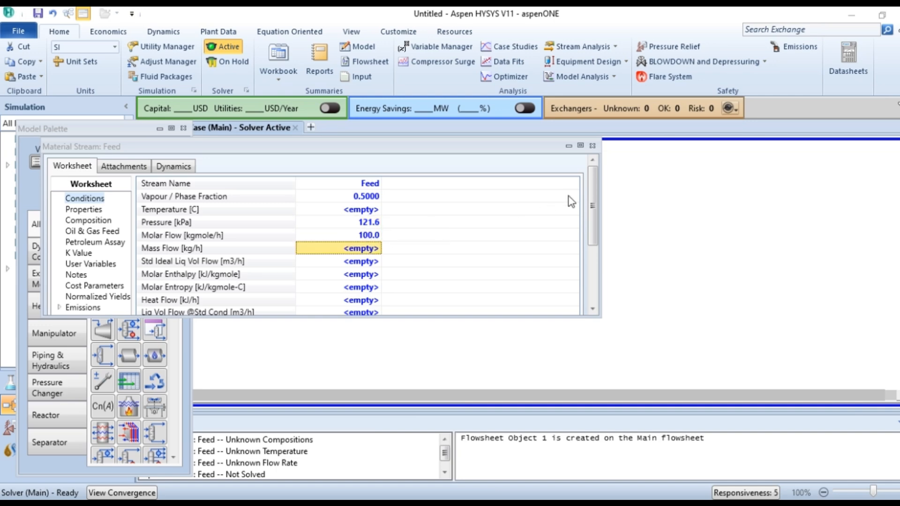
Set the Feed composition to mole fractions of 0.4 benzene and 0.6 toluene, and close the stream's properties.
{"action": "left_click_drag", "start_coordinate": [562, 316], "coordinate": [571, 475]}
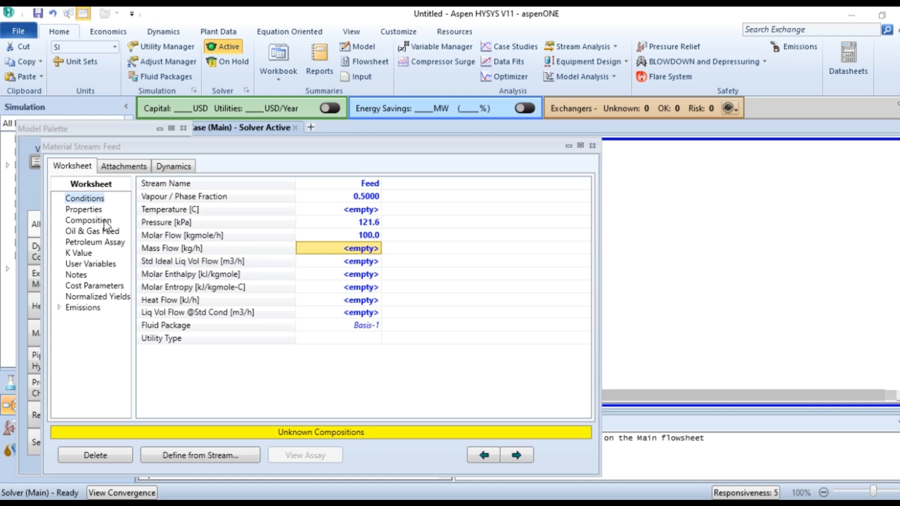
{"action": "left_click", "coordinate": [89, 220]}
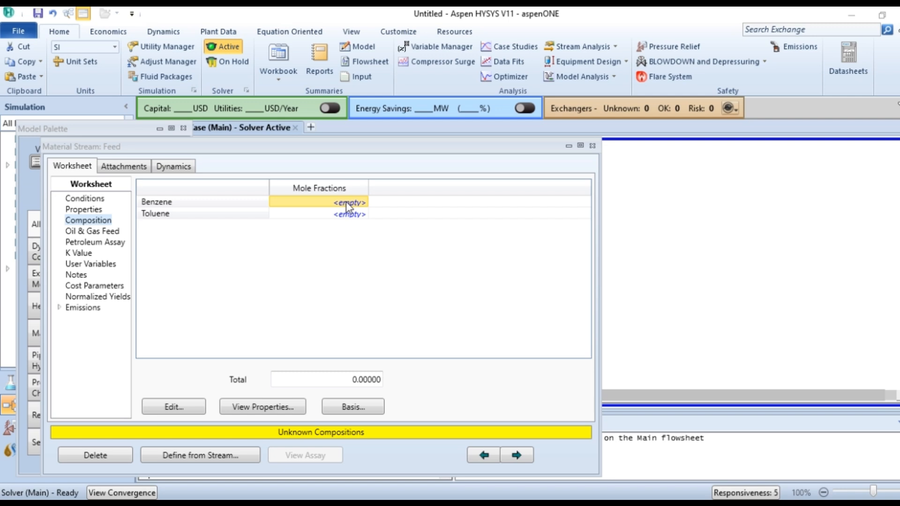
{"action": "type", "text": "0.4"}
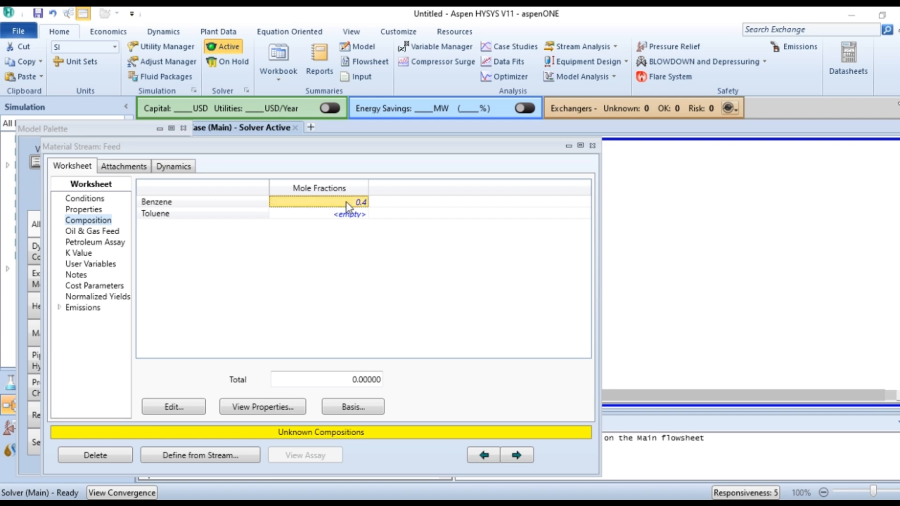
{"action": "key", "text": "Return"}
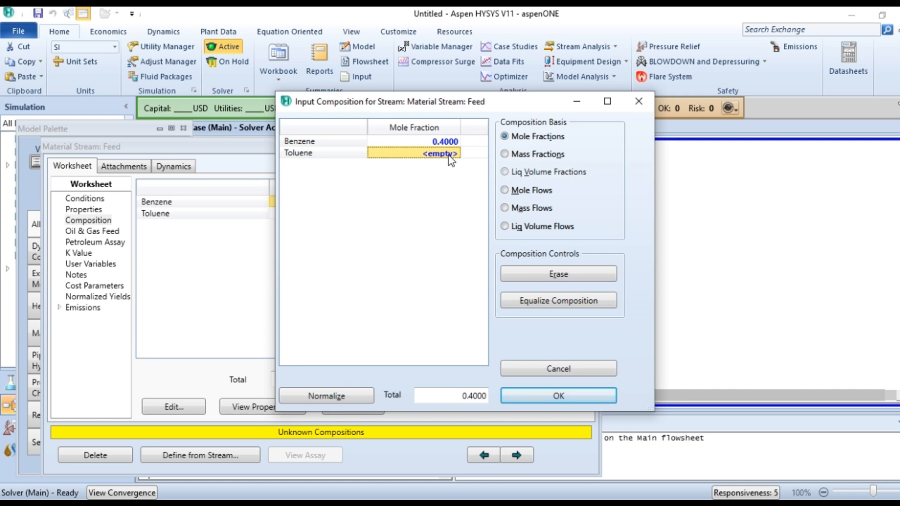
{"action": "type", "text": "0.6"}
{"action": "key", "text": "Return"}
{"action": "left_click", "coordinate": [531, 398]}
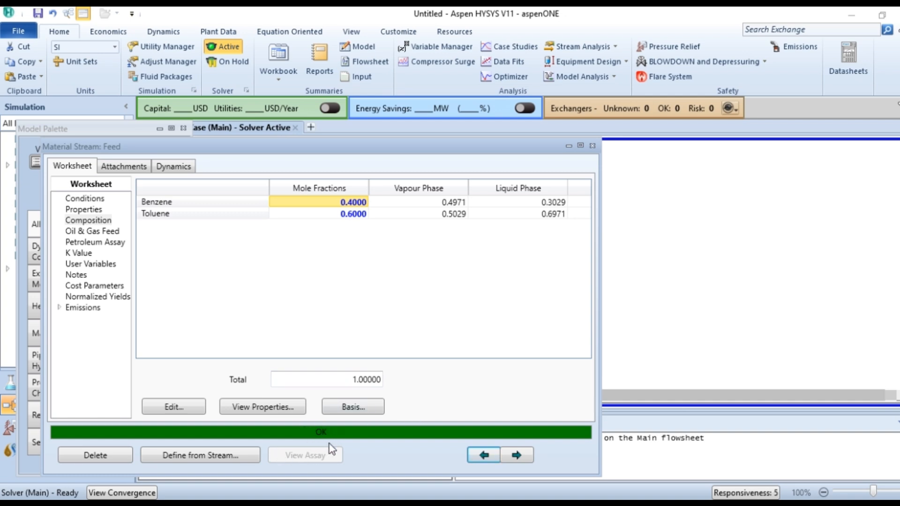
{"action": "left_click", "coordinate": [592, 146]}
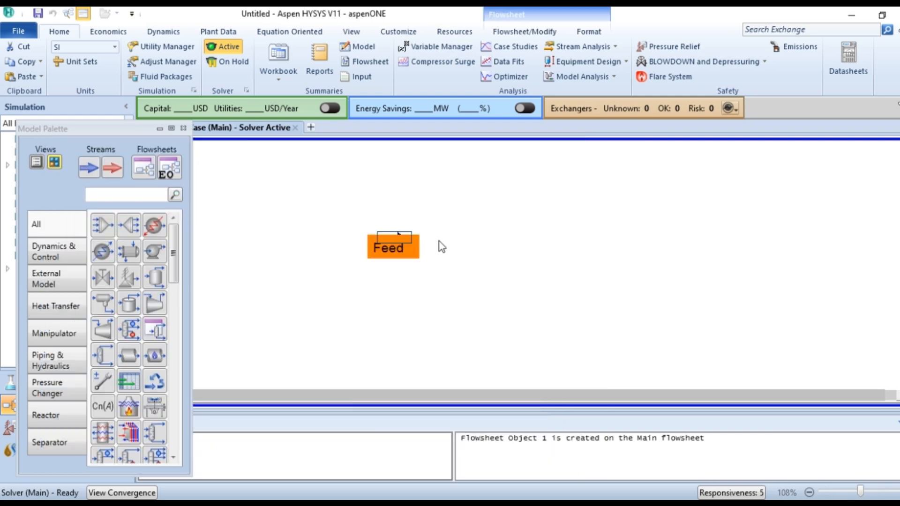
{"action": "left_click", "coordinate": [455, 290]}
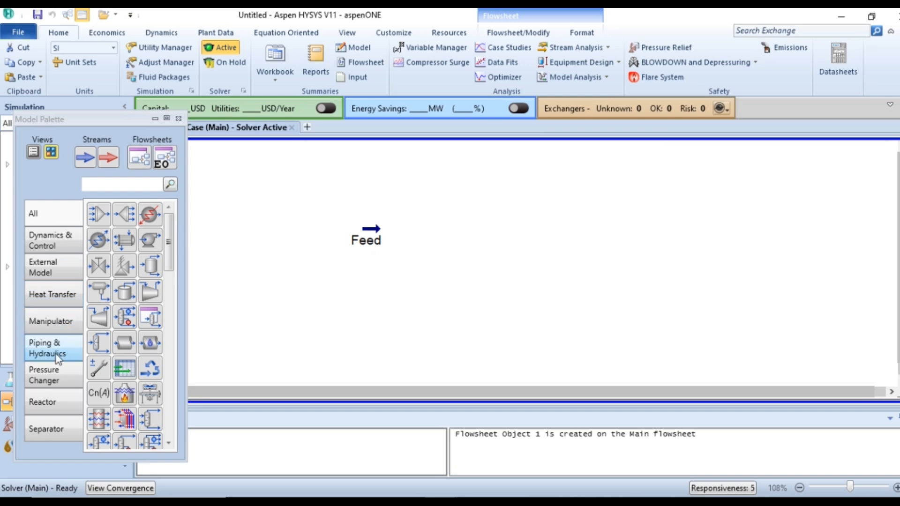
Place a shortcut column on the flowsheet to the right of the Feed stream and name it Dist.
{"action": "left_click", "coordinate": [60, 439]}
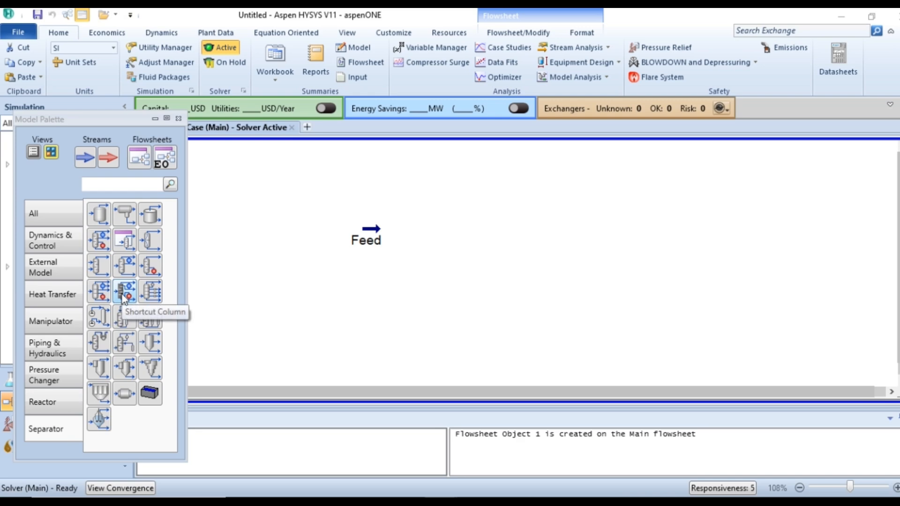
{"action": "left_click_drag", "start_coordinate": [123, 297], "coordinate": [423, 284]}
{"action": "double_click", "coordinate": [450, 247]}
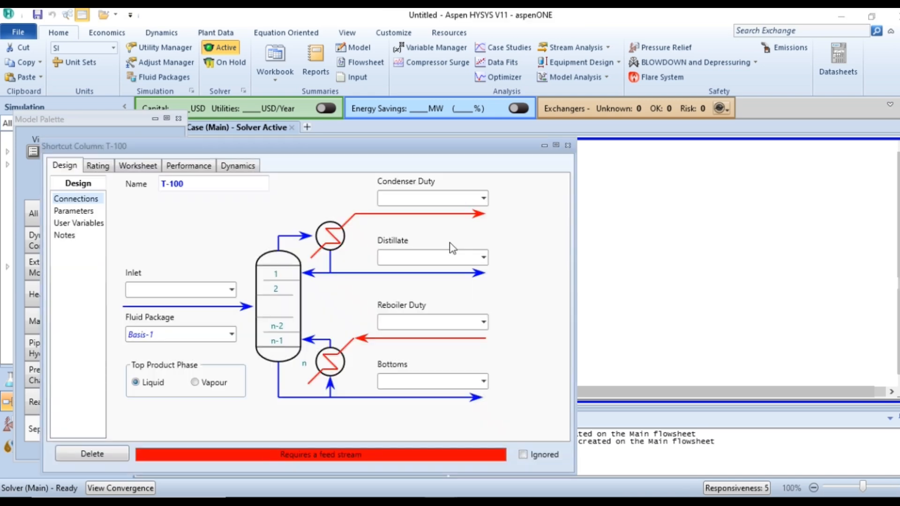
{"action": "left_click_drag", "start_coordinate": [403, 143], "coordinate": [413, 61]}
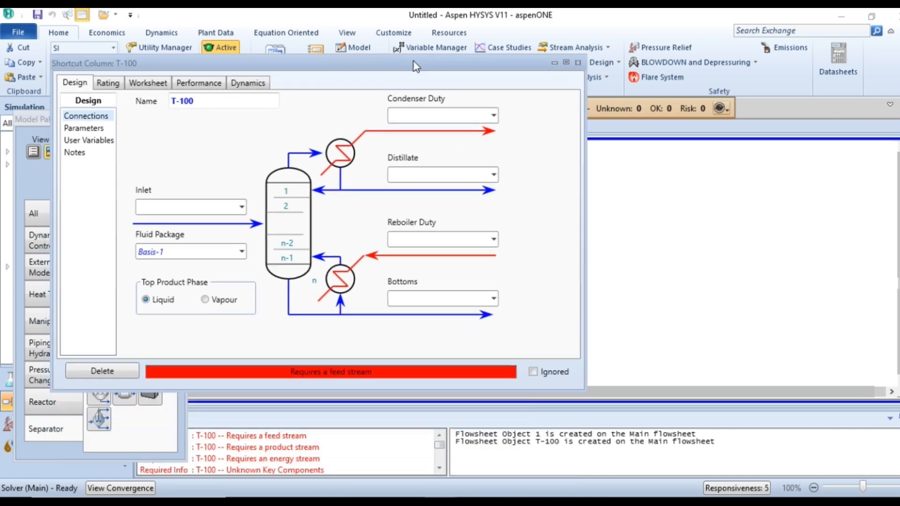
{"action": "left_click", "coordinate": [218, 97]}
{"action": "type", "text": "Dist"}
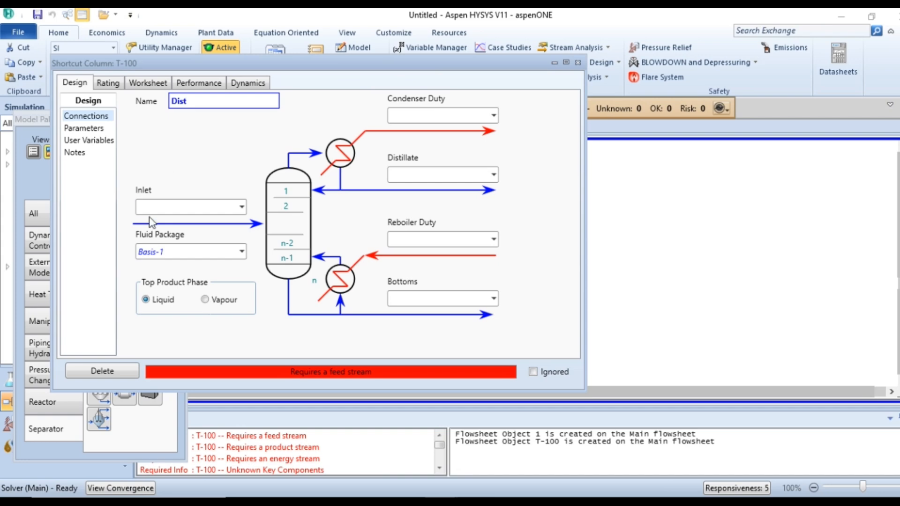
Connect the shortcut column with Feed as inlet, Q_c as condenser duty, Dist as distillate, Q_r as reboiler duty and Bott as bottoms.
{"action": "left_click", "coordinate": [241, 206]}
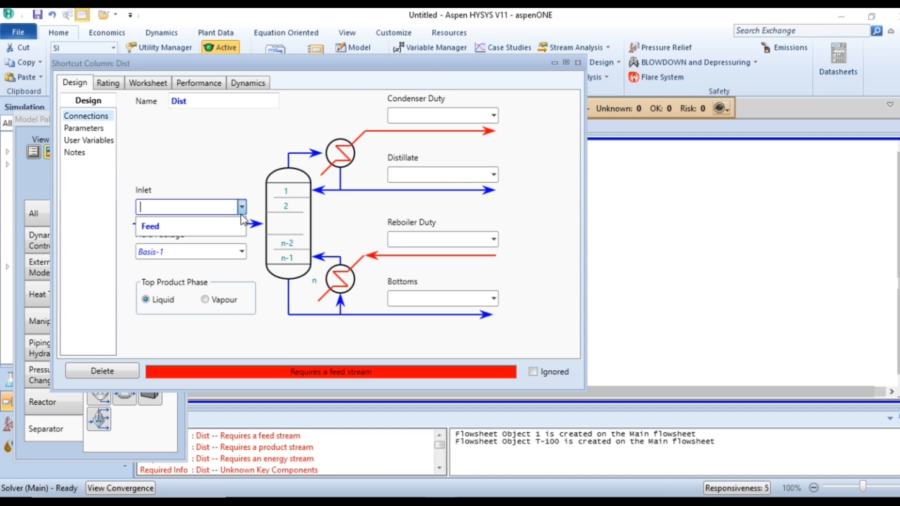
{"action": "left_click", "coordinate": [218, 227]}
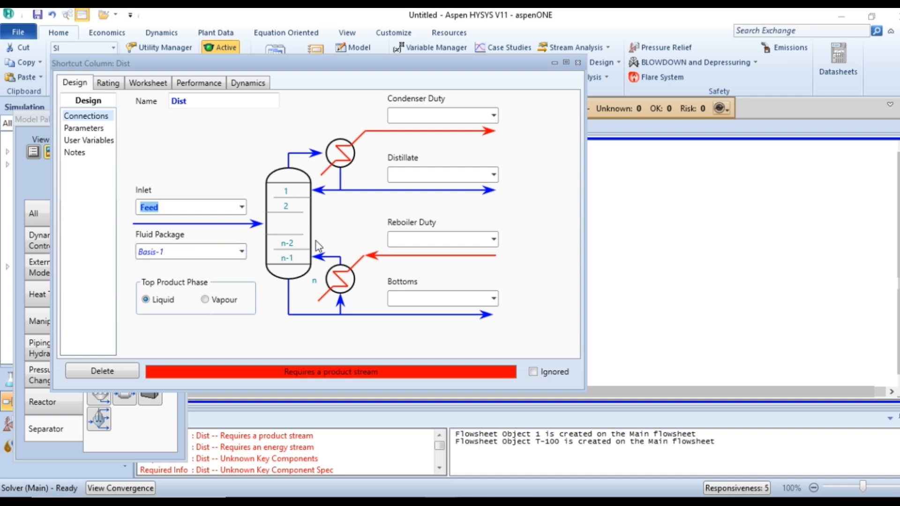
{"action": "left_click", "coordinate": [424, 117]}
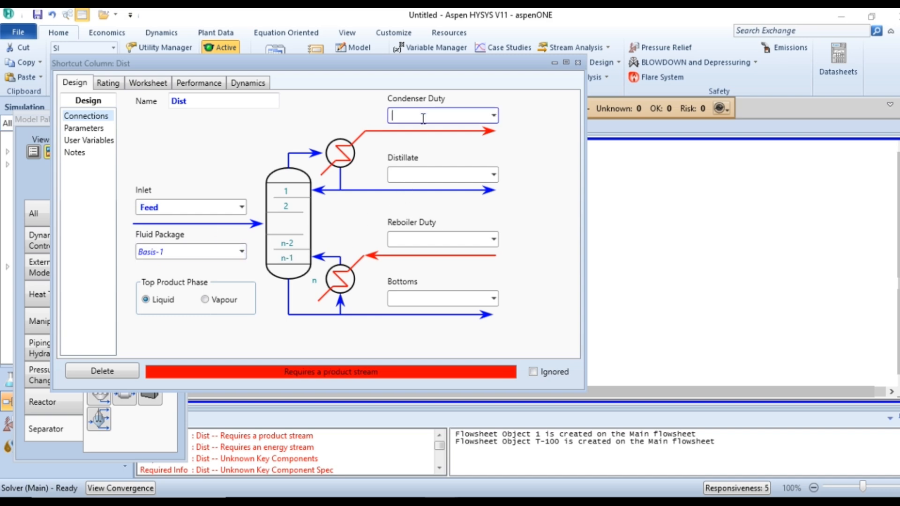
{"action": "type", "text": "Q_c"}
{"action": "key", "text": "Tab"}
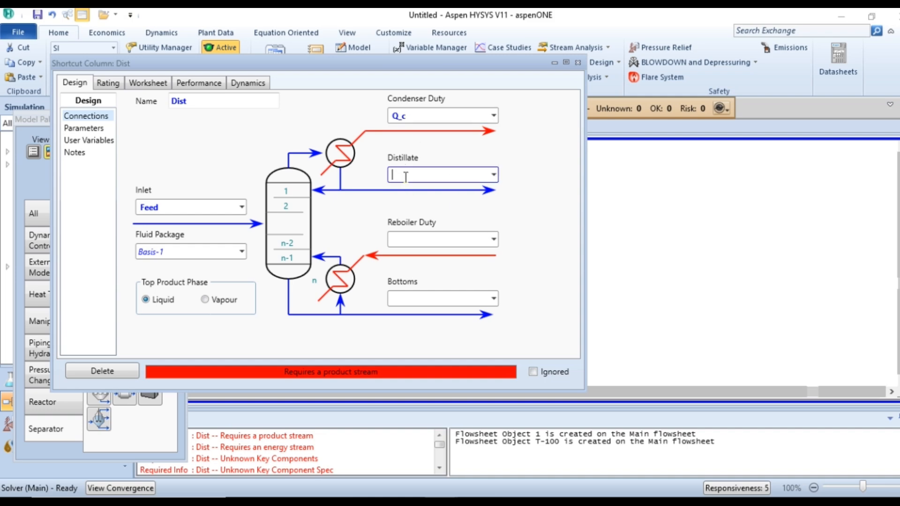
{"action": "type", "text": "Dist"}
{"action": "key", "text": "Tab"}
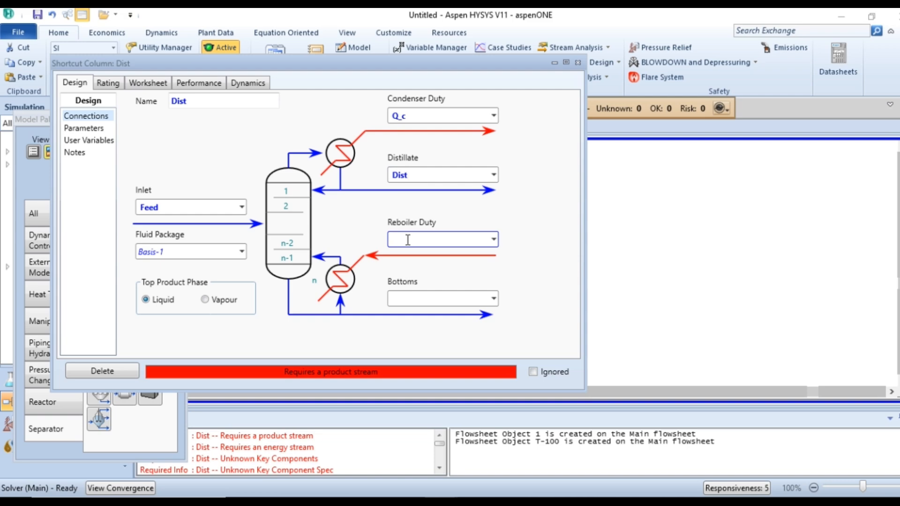
{"action": "type", "text": "Q_r"}
{"action": "left_click", "coordinate": [405, 298]}
{"action": "type", "text": "Bott"}
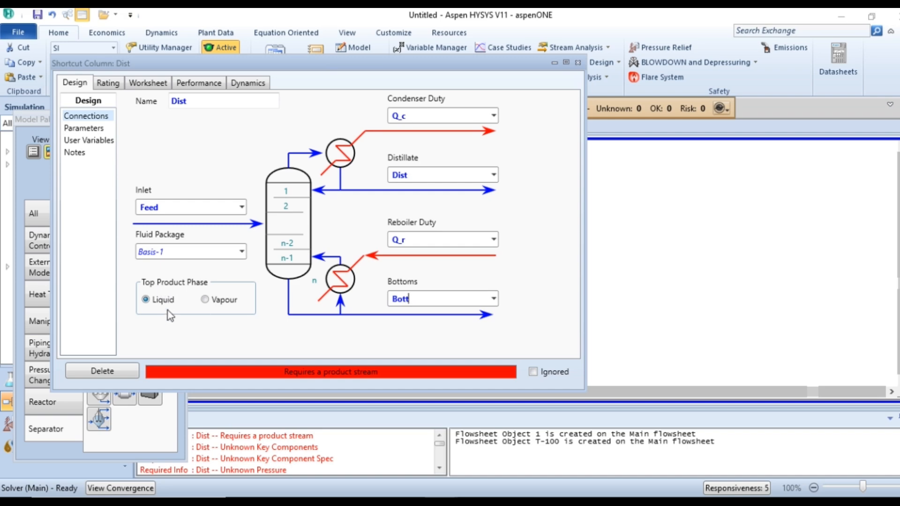
{"action": "left_click", "coordinate": [188, 323]}
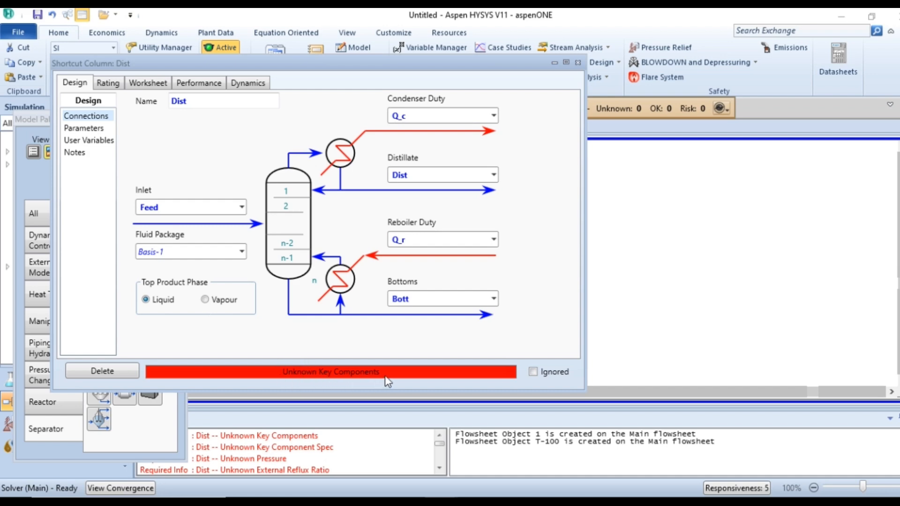
Set Toluene as the shortcut column's heavy key in the distillate with a mole fraction of 0.02.
{"action": "left_click", "coordinate": [92, 129]}
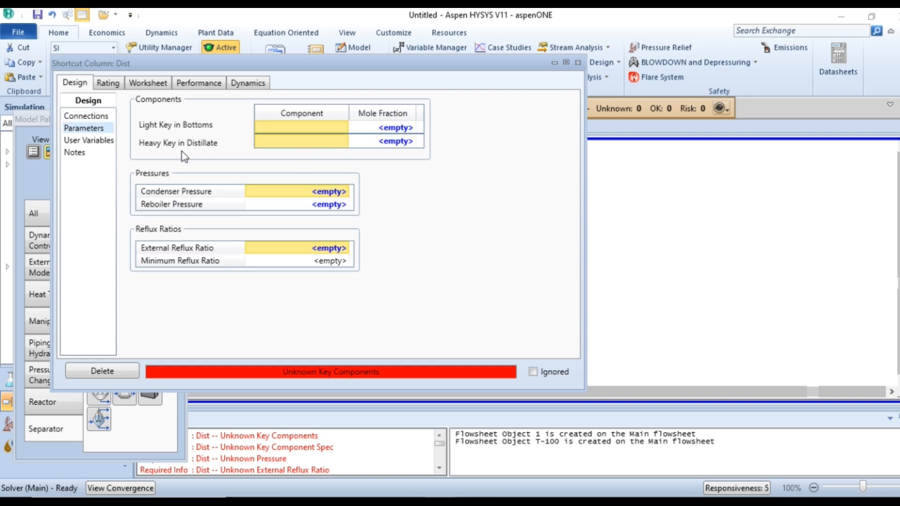
{"action": "left_click", "coordinate": [345, 141]}
{"action": "left_click", "coordinate": [325, 173]}
{"action": "left_click", "coordinate": [392, 142]}
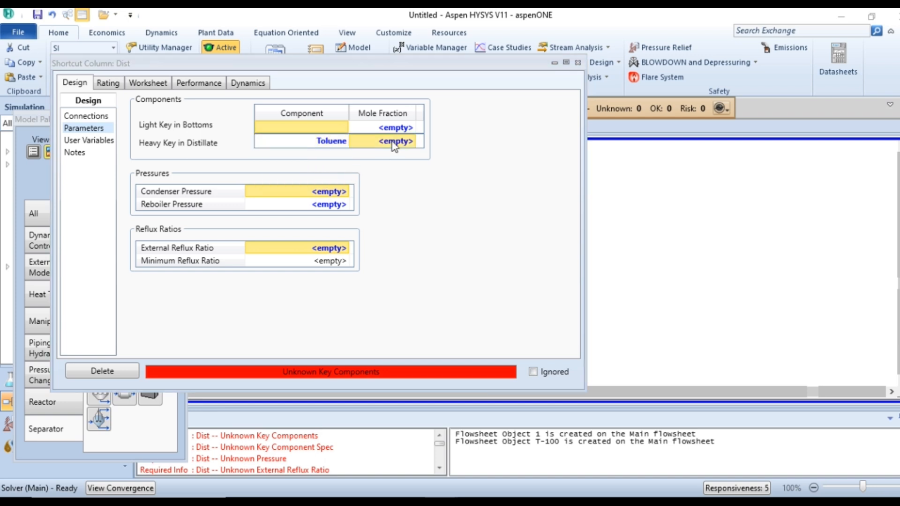
{"action": "type", "text": "0.02"}
{"action": "key", "text": "Return"}
Set Benzene as the light key in the bottoms with a mole fraction of 0.02.
{"action": "left_click", "coordinate": [345, 128]}
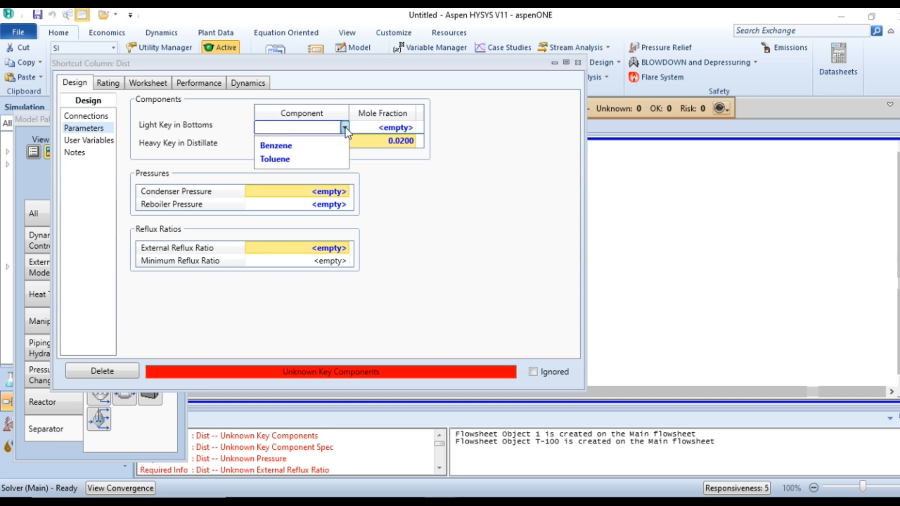
{"action": "left_click", "coordinate": [325, 149]}
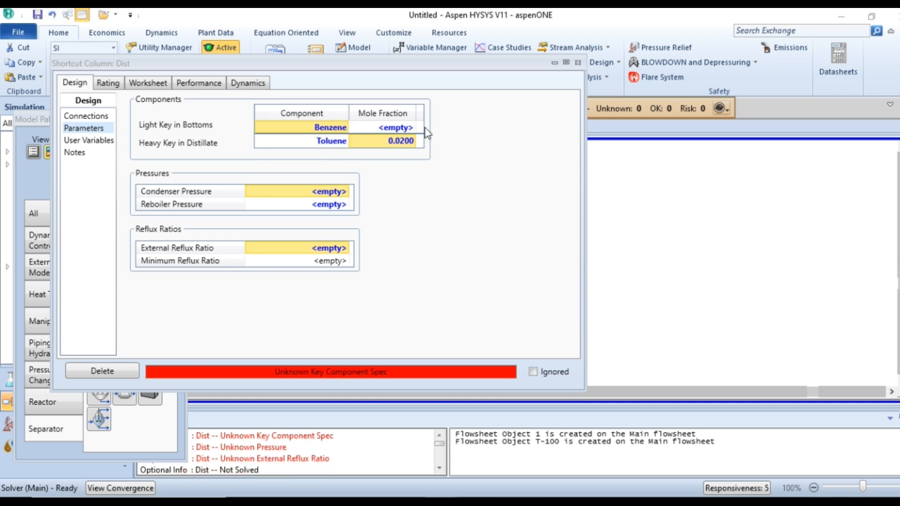
{"action": "left_click", "coordinate": [405, 127]}
{"action": "type", "text": "0.02"}
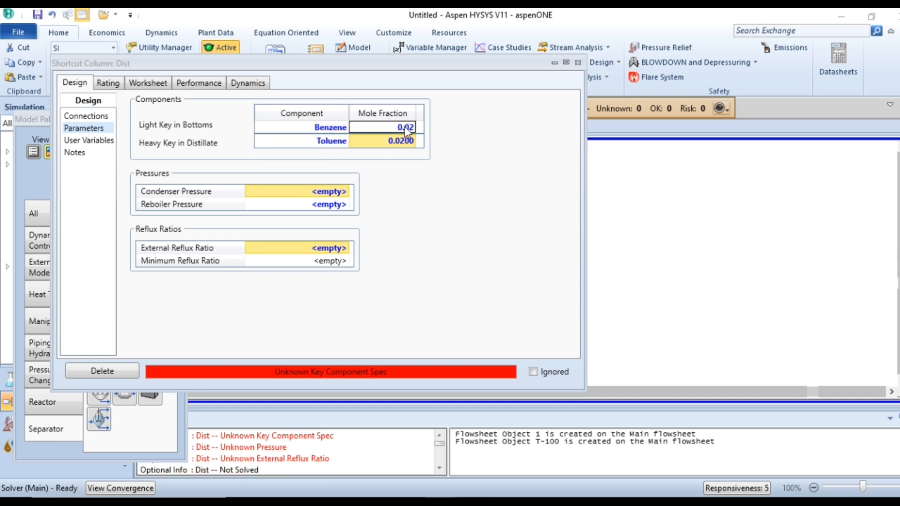
{"action": "key", "text": "Return"}
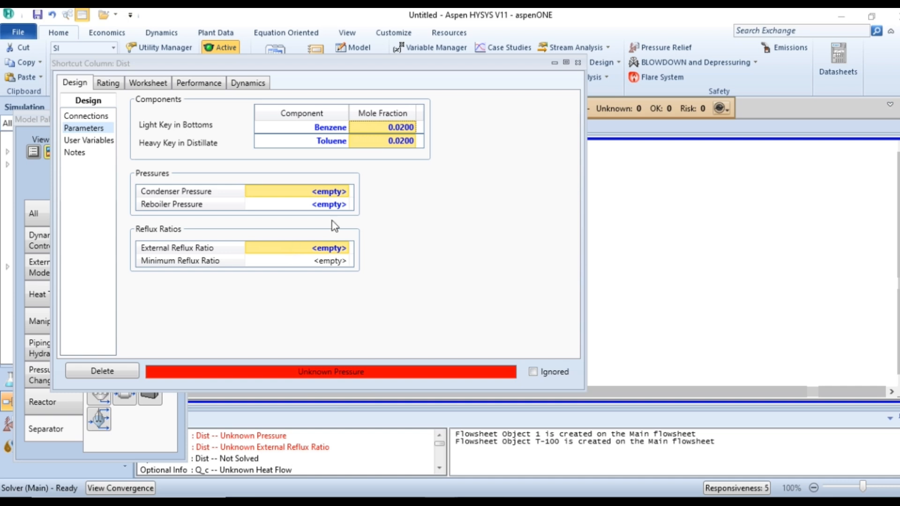
Set the shortcut column's condenser pressure to 0.2 atm.
{"action": "left_click", "coordinate": [332, 193]}
{"action": "type", "text": "0.2"}
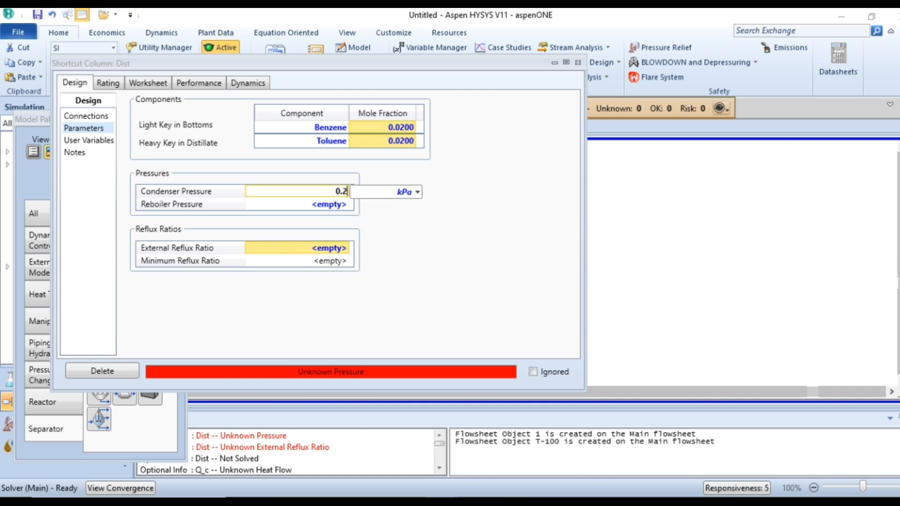
{"action": "left_click", "coordinate": [419, 192]}
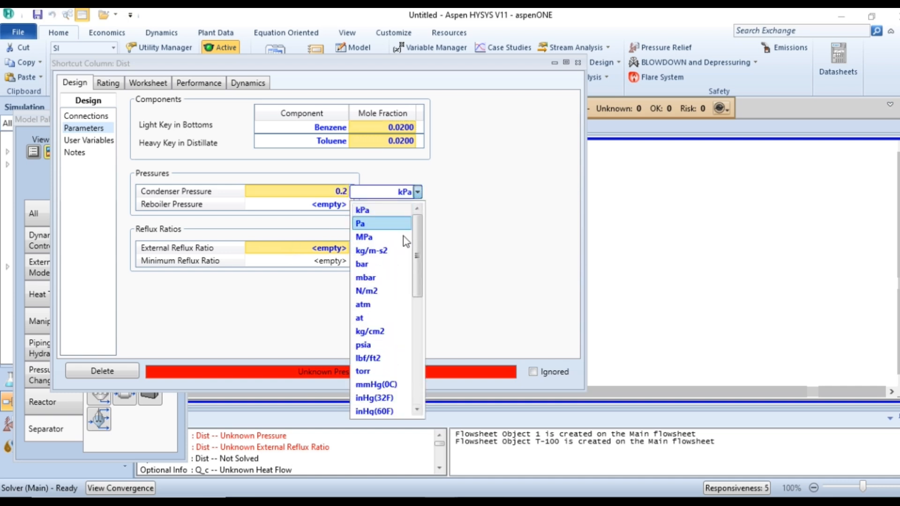
{"action": "left_click", "coordinate": [375, 308]}
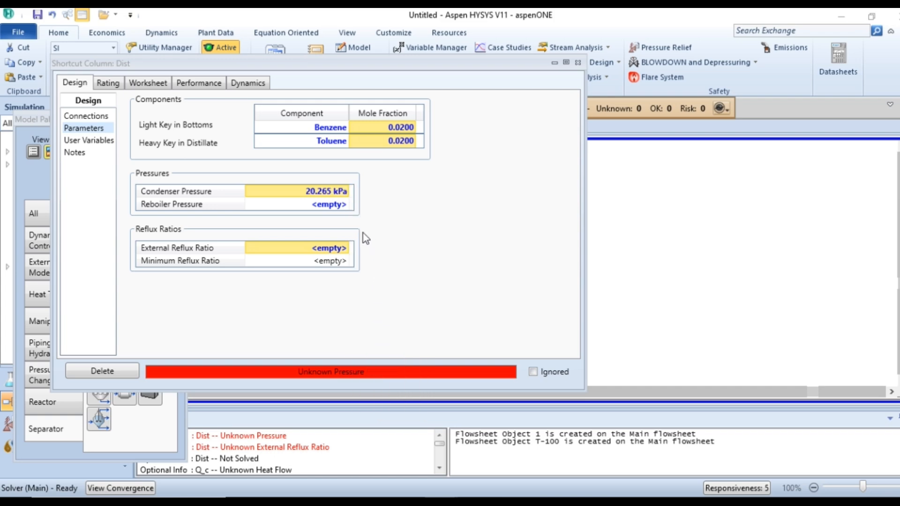
Set the shortcut column's reboiler pressure to 2 atm and its external reflux ratio to 3.
{"action": "left_click", "coordinate": [343, 205]}
{"action": "type", "text": "2"}
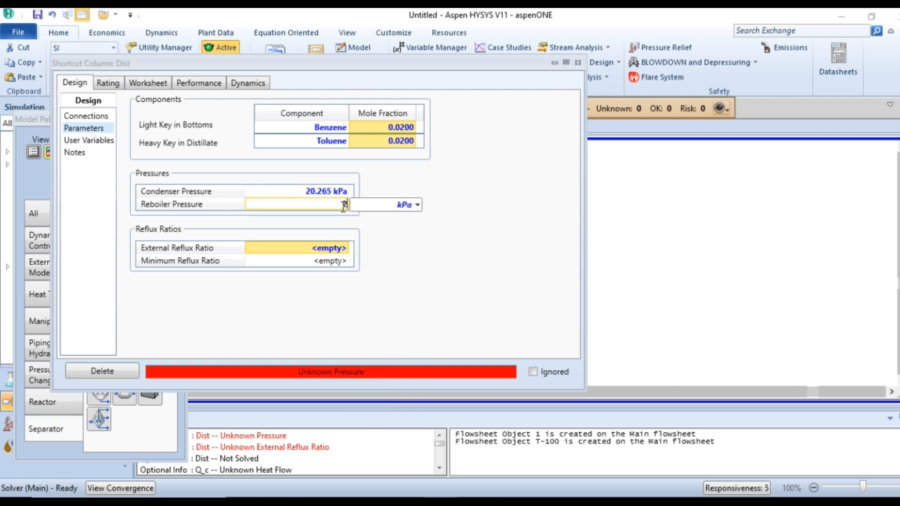
{"action": "left_click", "coordinate": [417, 205]}
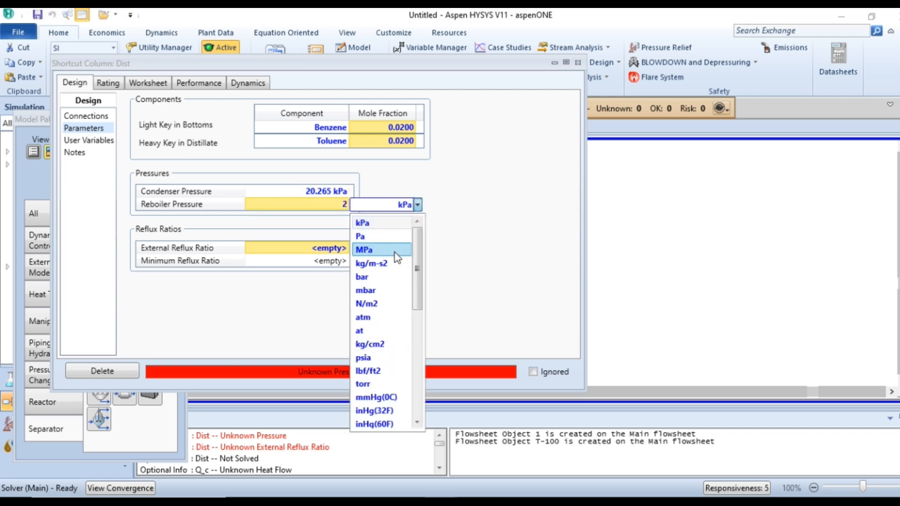
{"action": "left_click", "coordinate": [375, 315]}
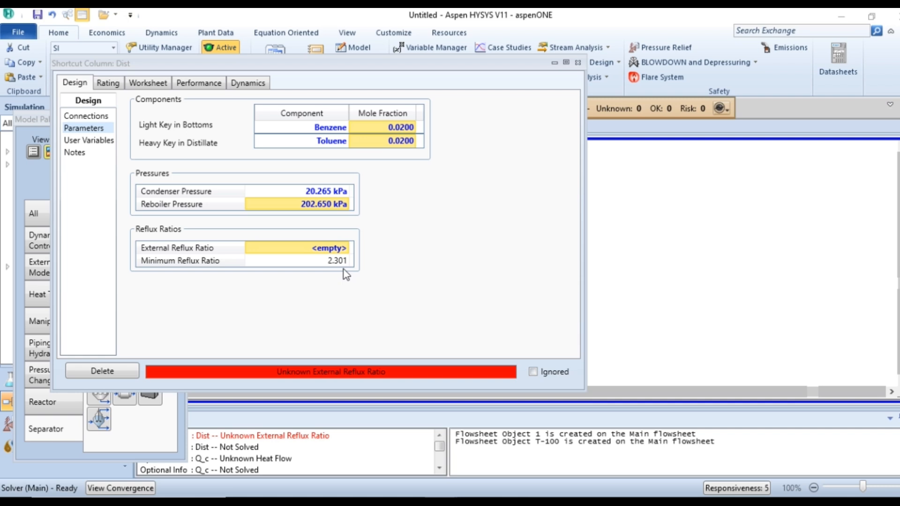
{"action": "type", "text": "3"}
{"action": "key", "text": "Return"}
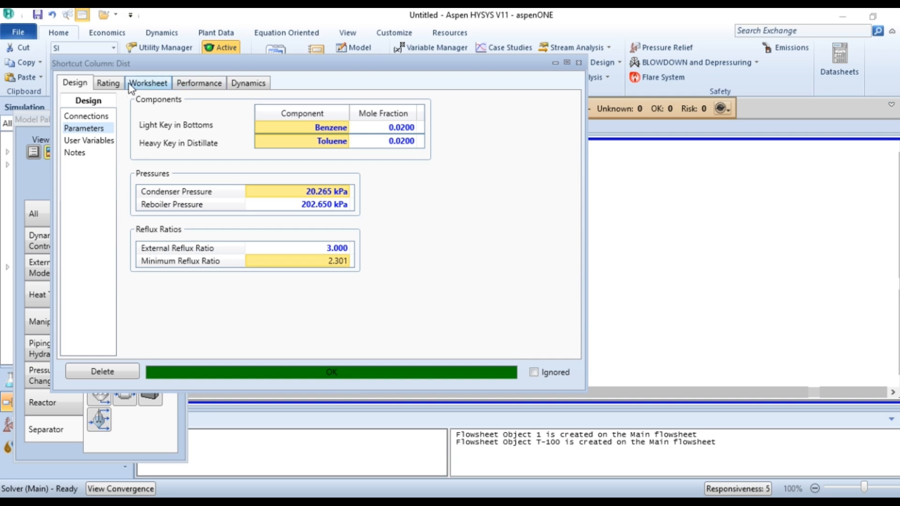
Review the shortcut column's stream conditions and its tray, temperature and flow performance results, and close its properties.
{"action": "left_click", "coordinate": [114, 87]}
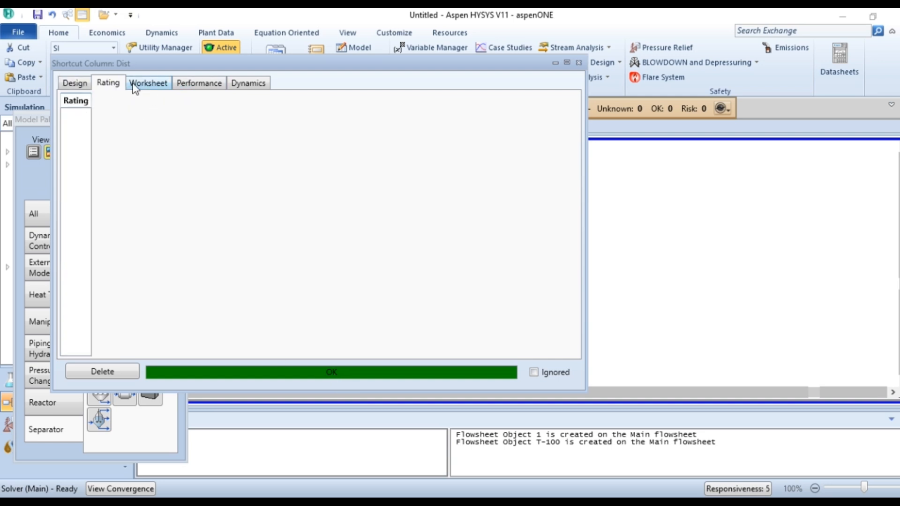
{"action": "left_click", "coordinate": [165, 86]}
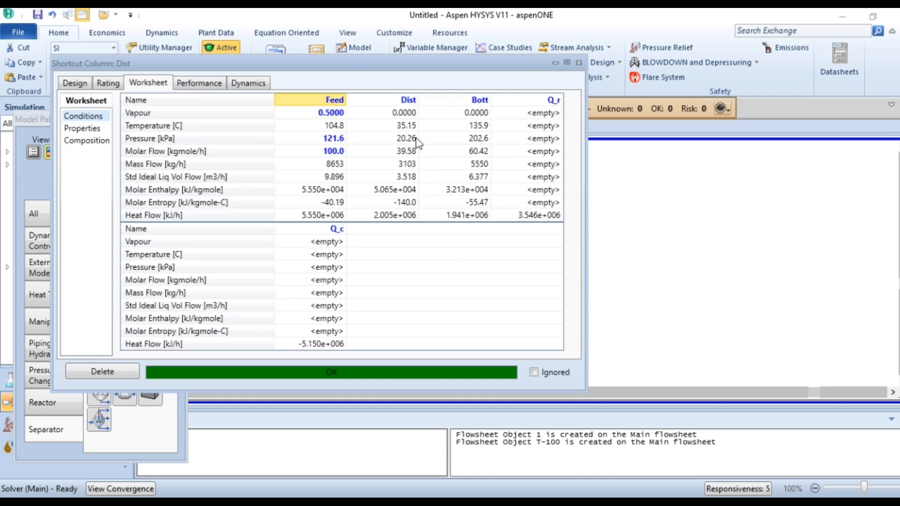
{"action": "mouse_move", "coordinate": [417, 141]}
{"action": "mouse_move", "coordinate": [561, 218]}
{"action": "left_click", "coordinate": [214, 86]}
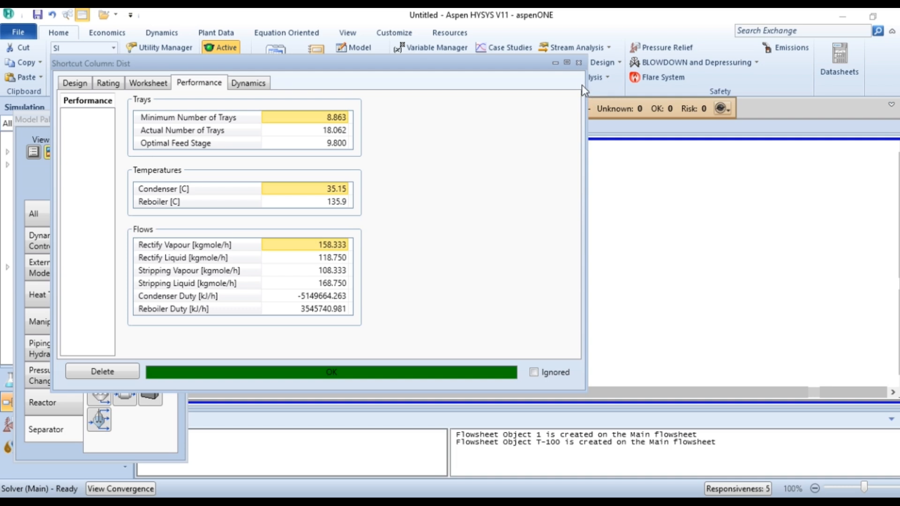
{"action": "left_click", "coordinate": [578, 63]}
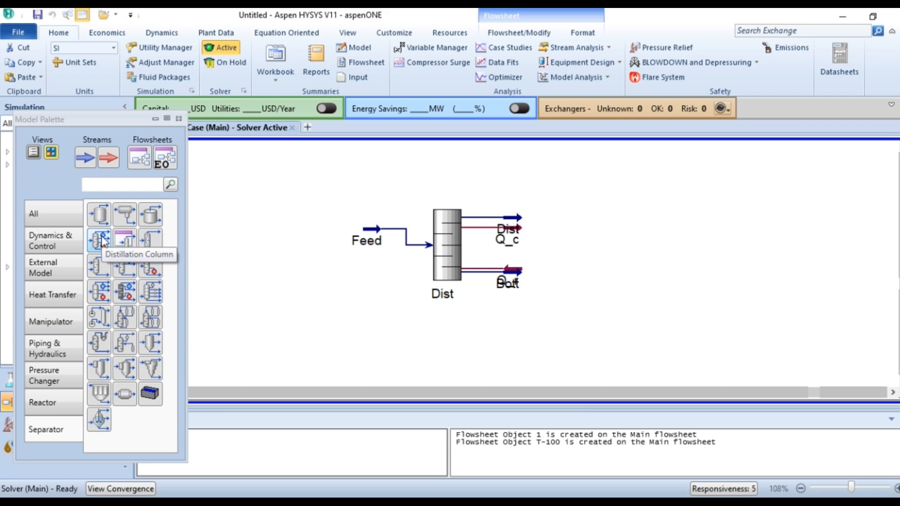
Place a distillation column to the right of the shortcut column and position a copy of the Feed stream beside its inlet side.
{"action": "left_click_drag", "start_coordinate": [102, 240], "coordinate": [659, 332]}
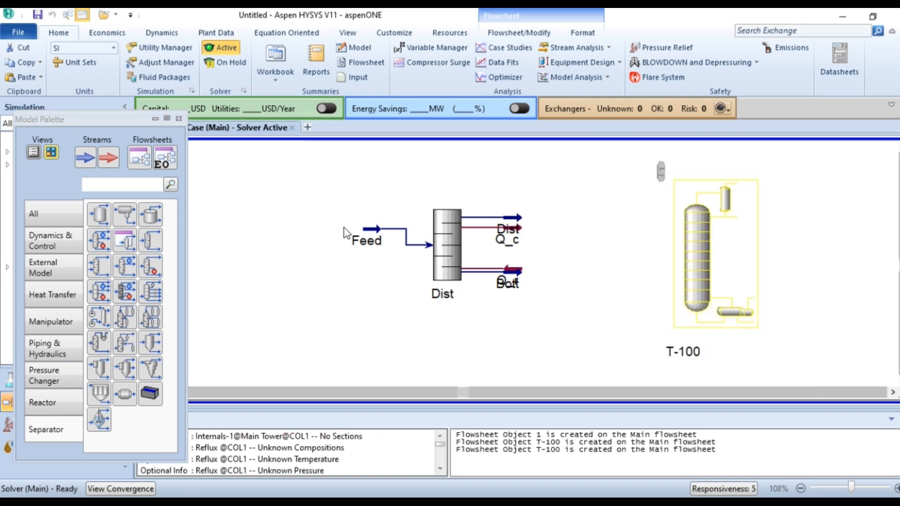
{"action": "left_click", "coordinate": [364, 228]}
{"action": "key", "text": "ctrl+c"}
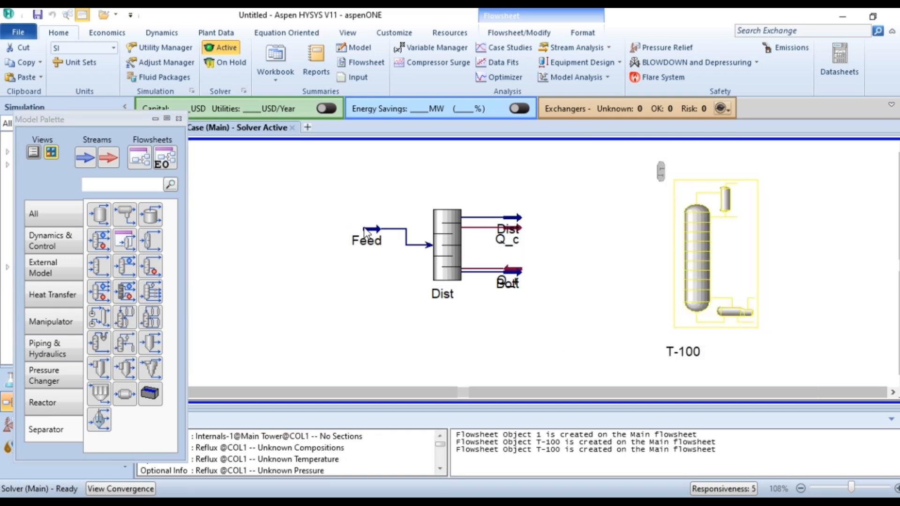
{"action": "key", "text": "ctrl+v"}
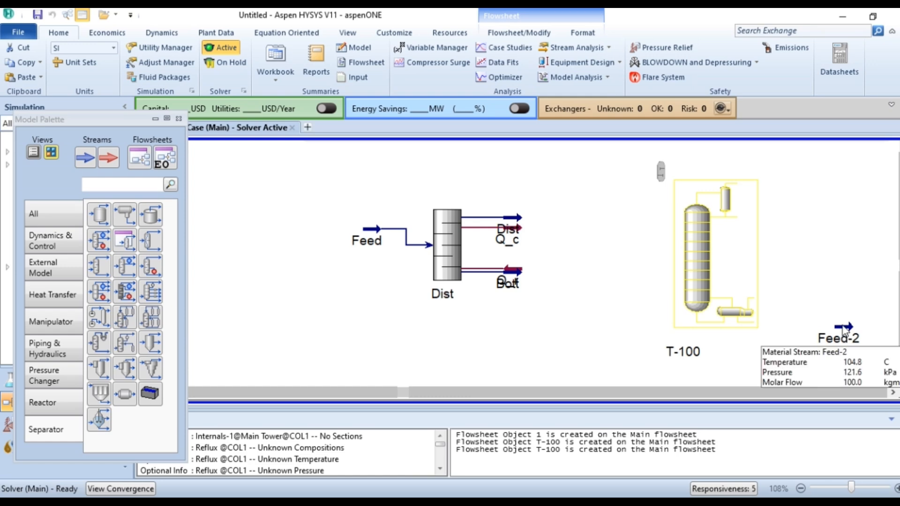
{"action": "left_click_drag", "start_coordinate": [843, 331], "coordinate": [621, 255]}
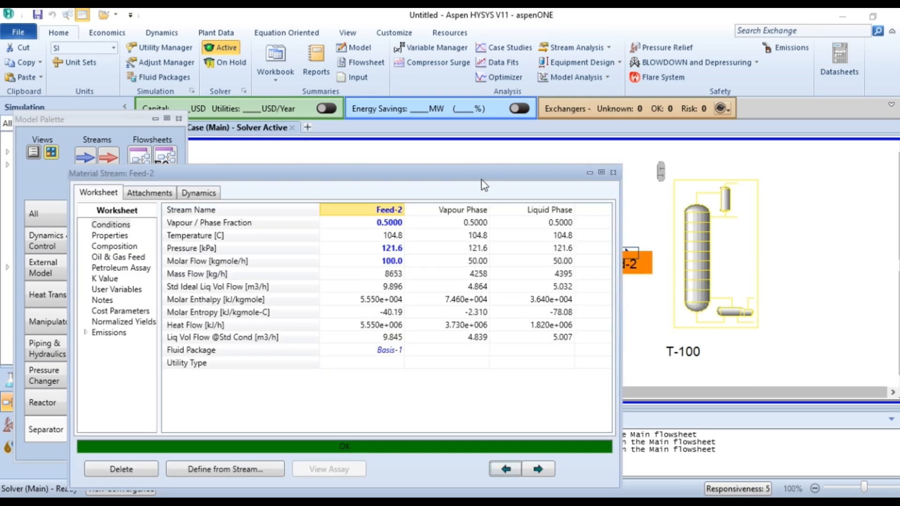
Rename the copied feed stream as F and close its properties.
{"action": "left_click", "coordinate": [383, 210]}
{"action": "type", "text": "F"}
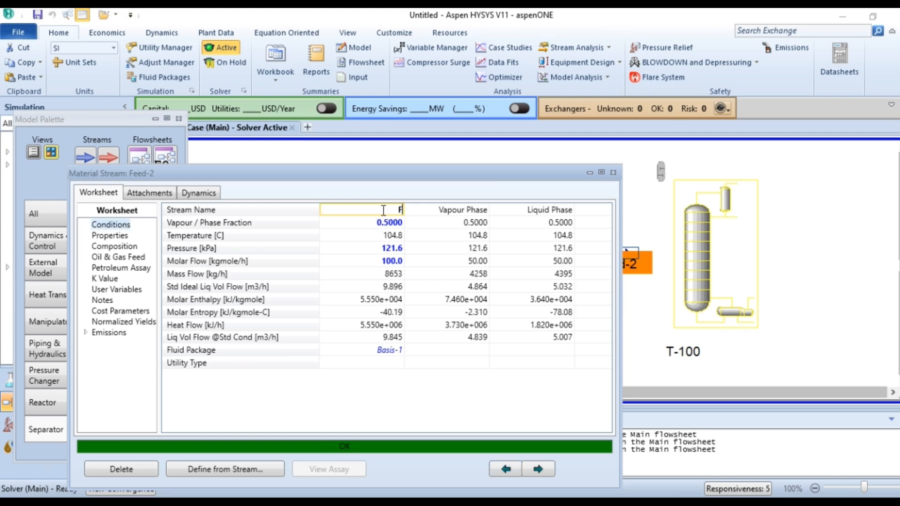
{"action": "key", "text": "Return"}
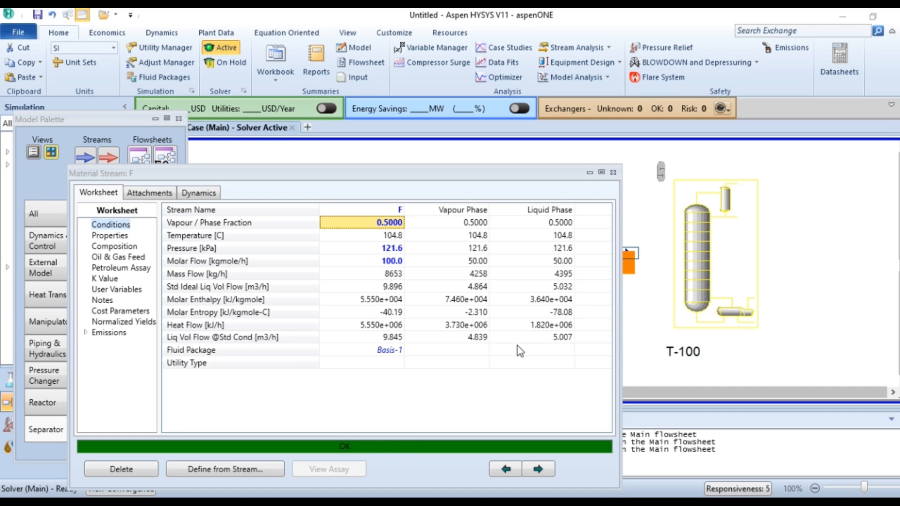
{"action": "left_click", "coordinate": [613, 172]}
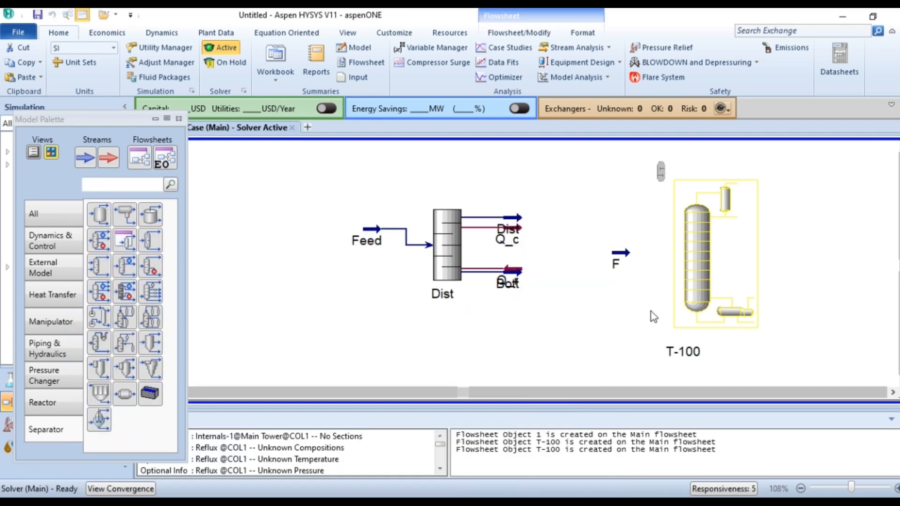
Open the T-100 column's setup, name the column Distillation_C and connect stream F as its inlet.
{"action": "double_click", "coordinate": [701, 281]}
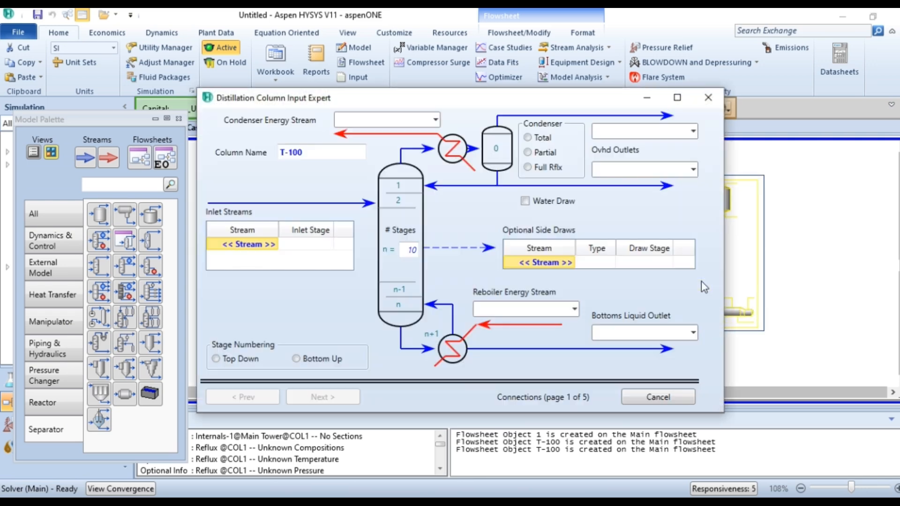
{"action": "left_click", "coordinate": [307, 153]}
{"action": "type", "text": "Dist"}
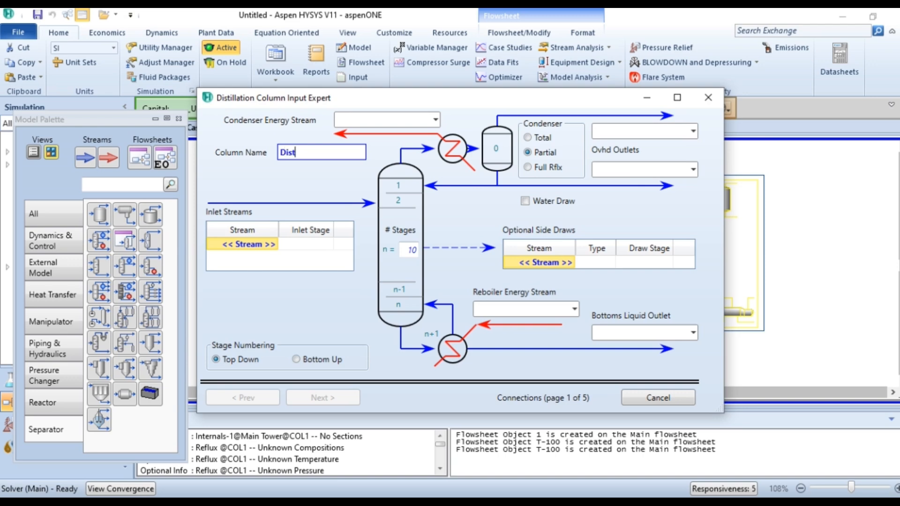
{"action": "type", "text": "illation_C"}
{"action": "left_click", "coordinate": [275, 244]}
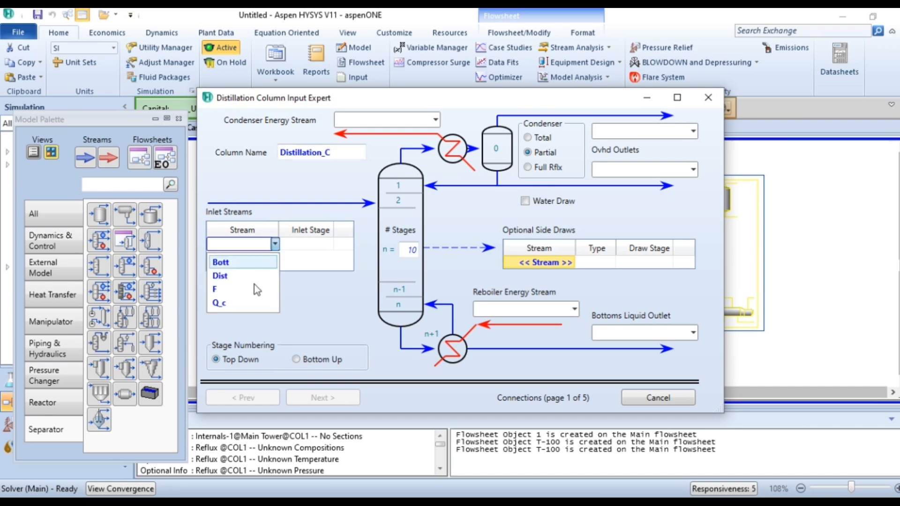
{"action": "left_click", "coordinate": [266, 285]}
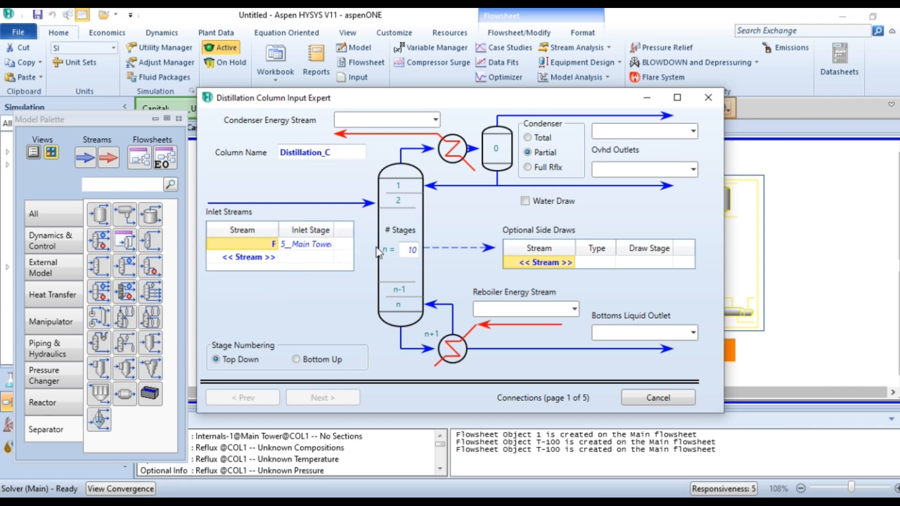
Set the column to 18 stages and feed stream F into stage 10 of the main tower.
{"action": "left_click", "coordinate": [417, 251]}
{"action": "type", "text": "18"}
{"action": "key", "text": "Return"}
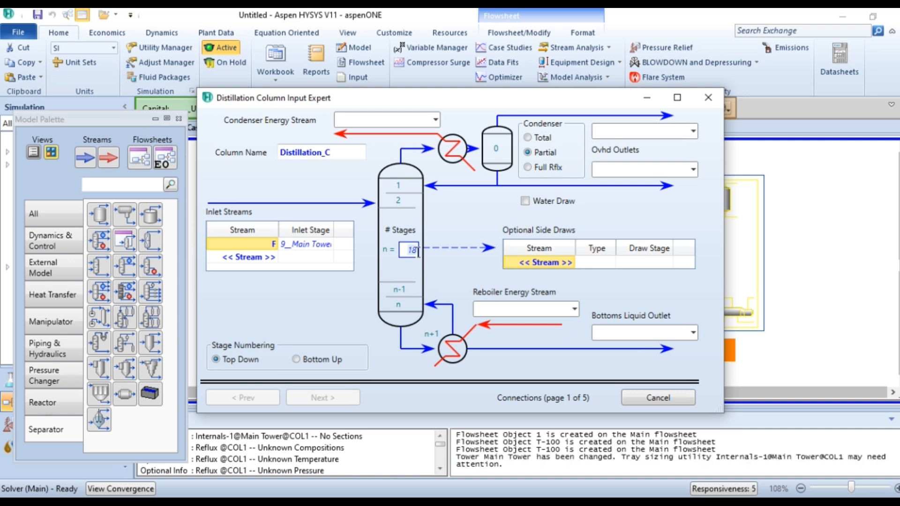
{"action": "left_click", "coordinate": [331, 245]}
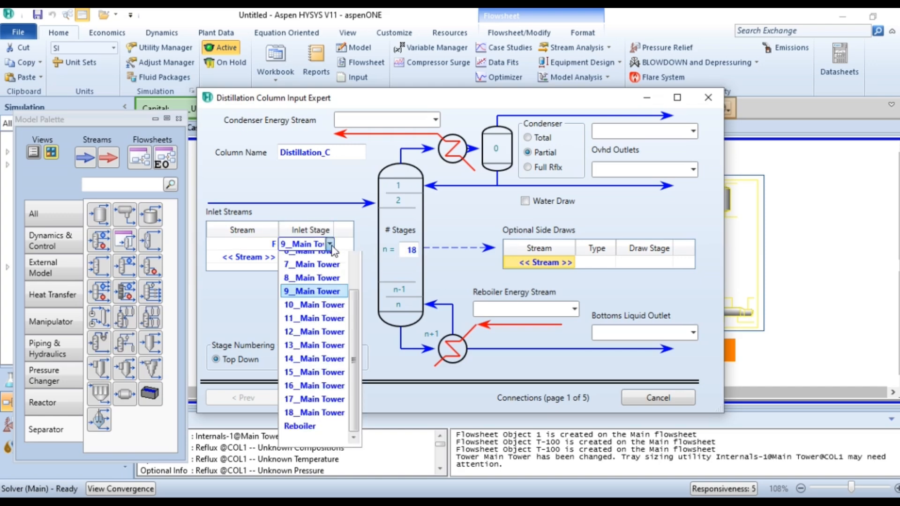
{"action": "left_click", "coordinate": [327, 330]}
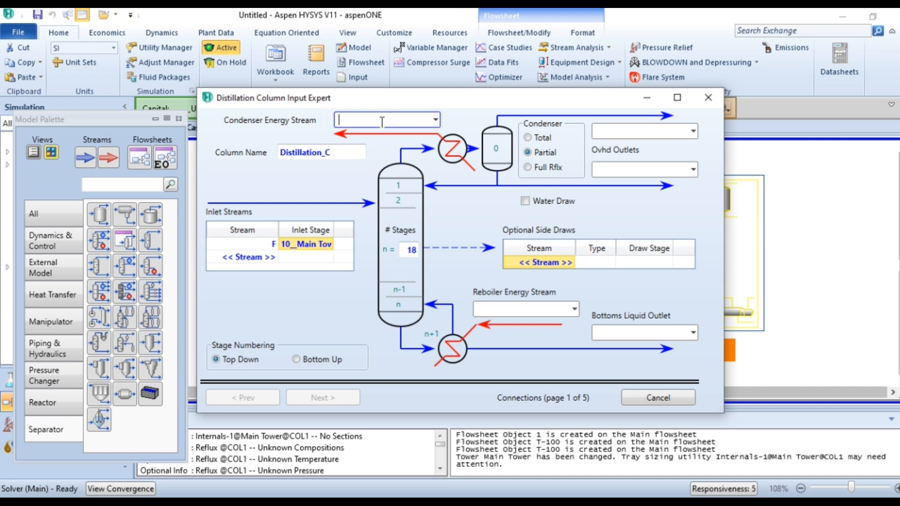
Name the condenser energy stream Q_con and the reboiler energy stream Q_reb.
{"action": "type", "text": "Q_con"}
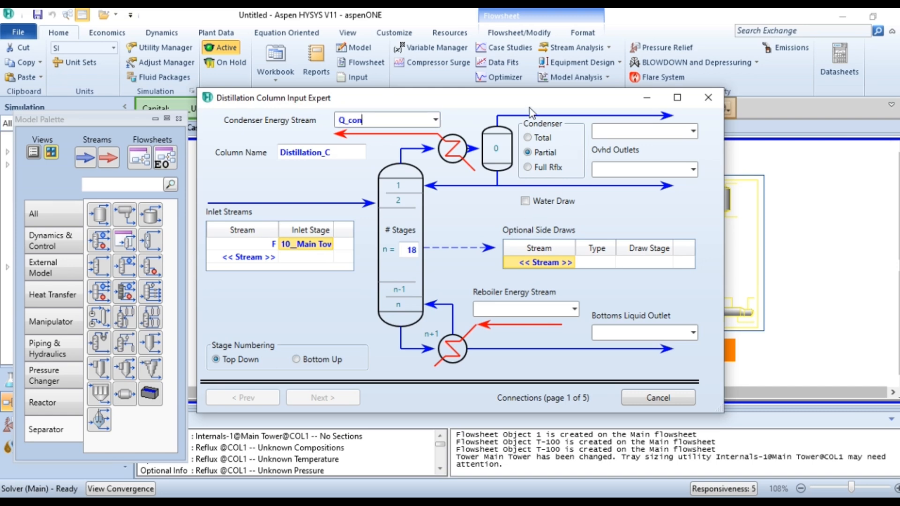
{"action": "left_click_drag", "start_coordinate": [529, 102], "coordinate": [598, 170]}
{"action": "left_click_drag", "start_coordinate": [630, 231], "coordinate": [530, 85]}
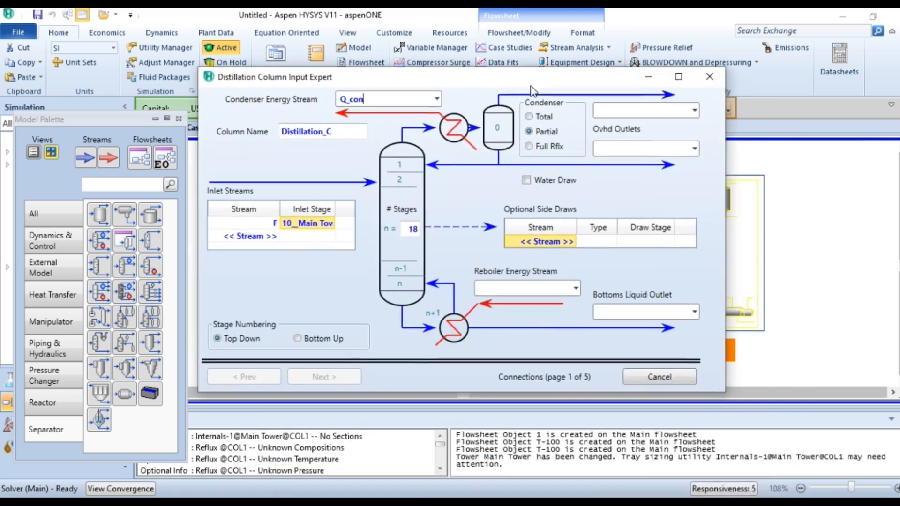
{"action": "left_click", "coordinate": [546, 287]}
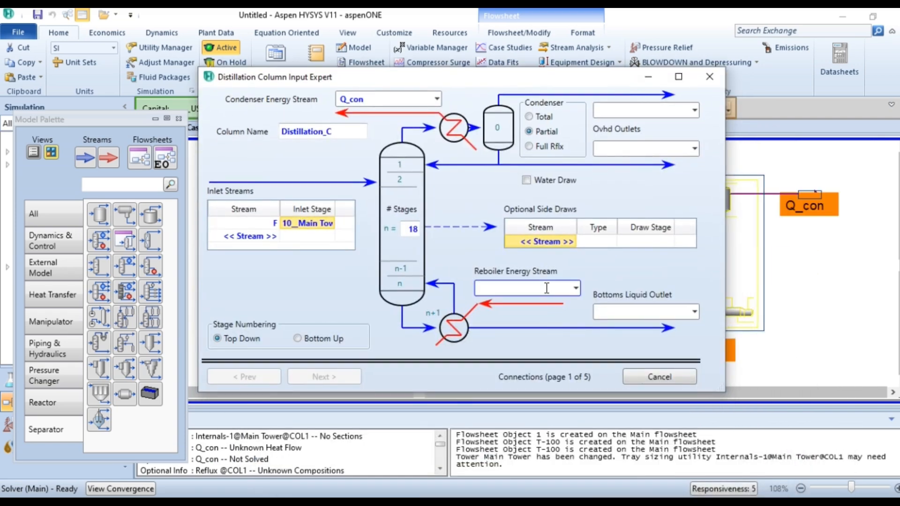
{"action": "type", "text": "Q_reb"}
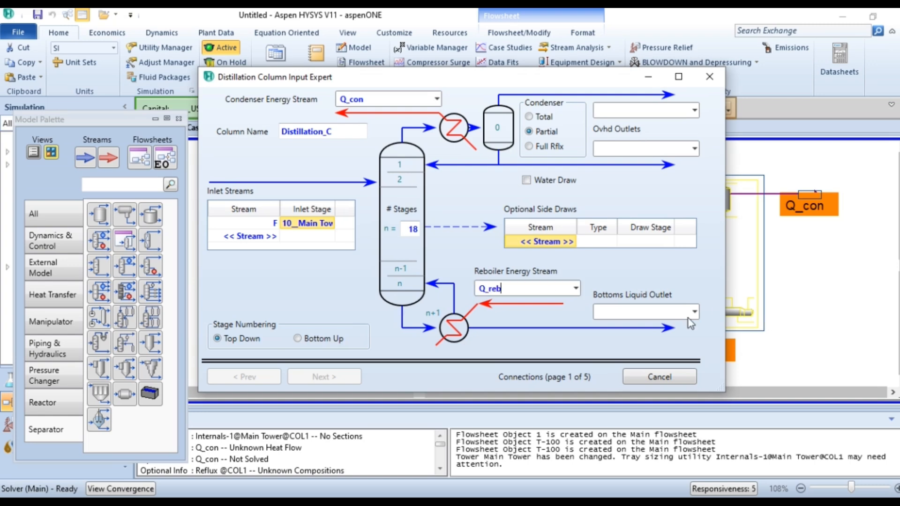
Set the condenser to Total and name the bottoms liquid outlet B and the overhead liquid outlet D.
{"action": "left_click", "coordinate": [626, 313]}
{"action": "type", "text": "B"}
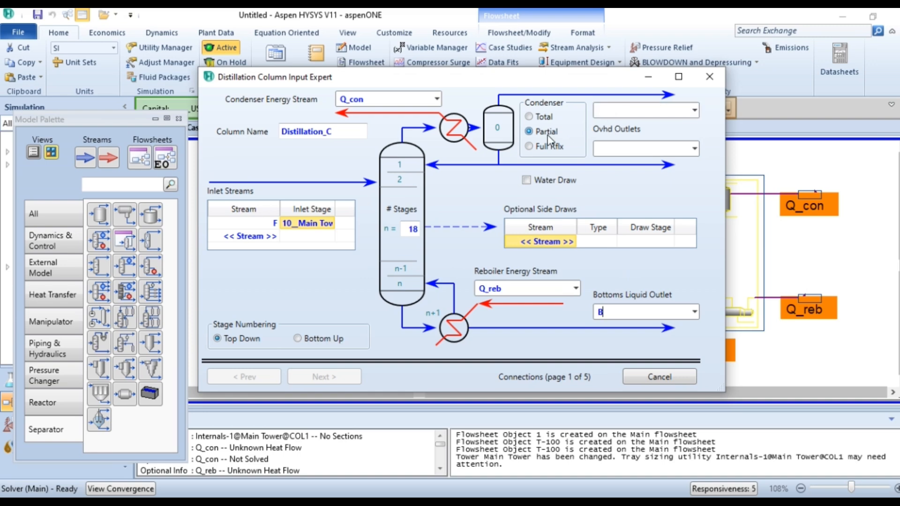
{"action": "left_click", "coordinate": [529, 117]}
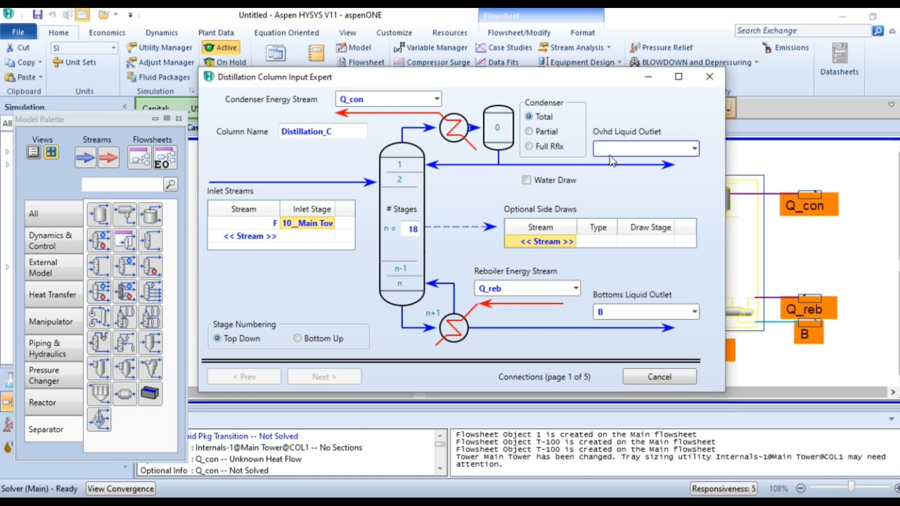
{"action": "left_click", "coordinate": [611, 149]}
{"action": "type", "text": "D"}
{"action": "key", "text": "Return"}
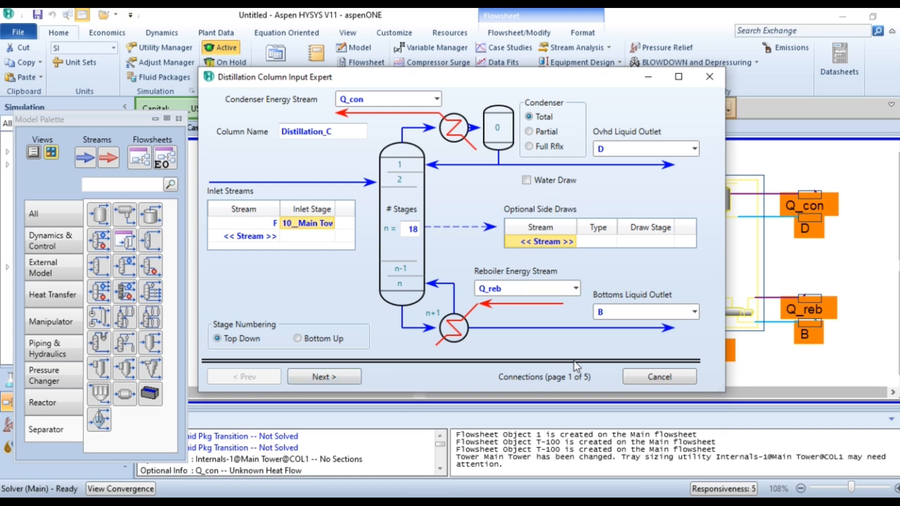
Accept the once-through regular HYSYS reboiler configuration and set the condenser pressure to 0.2 atm.
{"action": "left_click", "coordinate": [361, 378]}
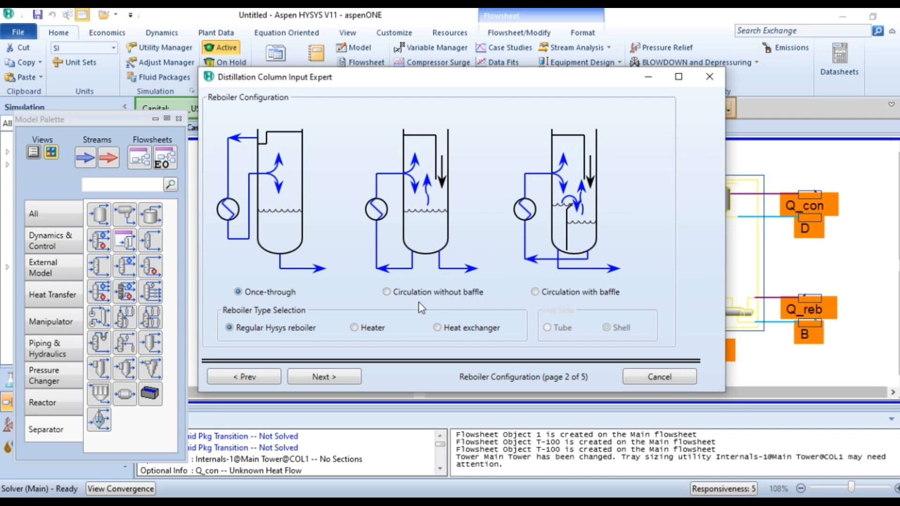
{"action": "left_click", "coordinate": [339, 377]}
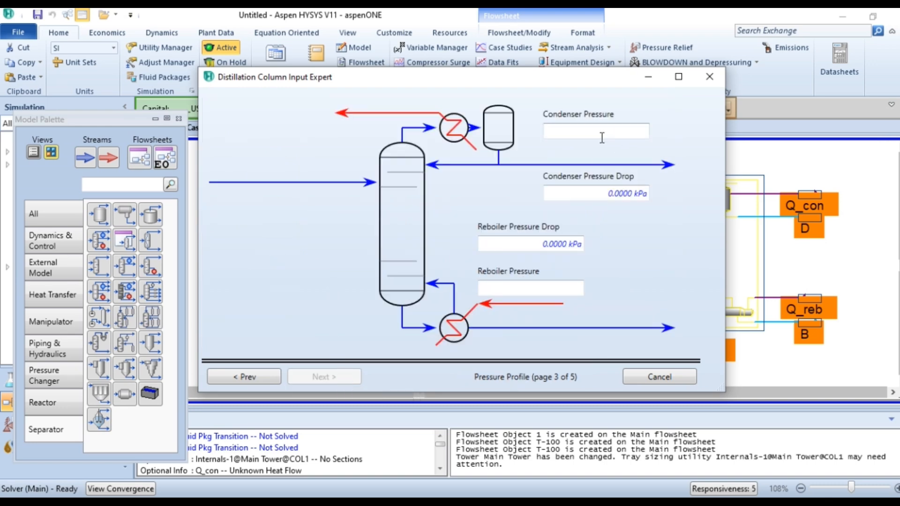
{"action": "left_click", "coordinate": [601, 138]}
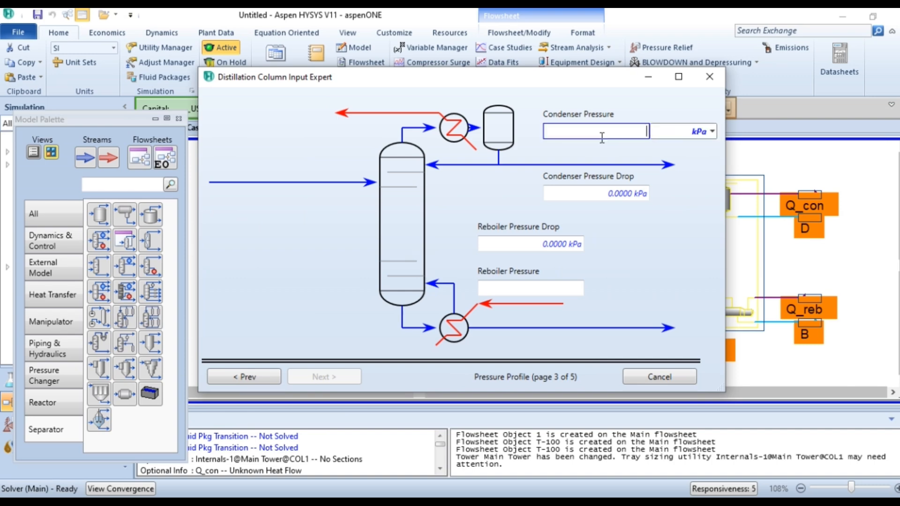
{"action": "type", "text": "0.2"}
{"action": "left_click", "coordinate": [713, 131]}
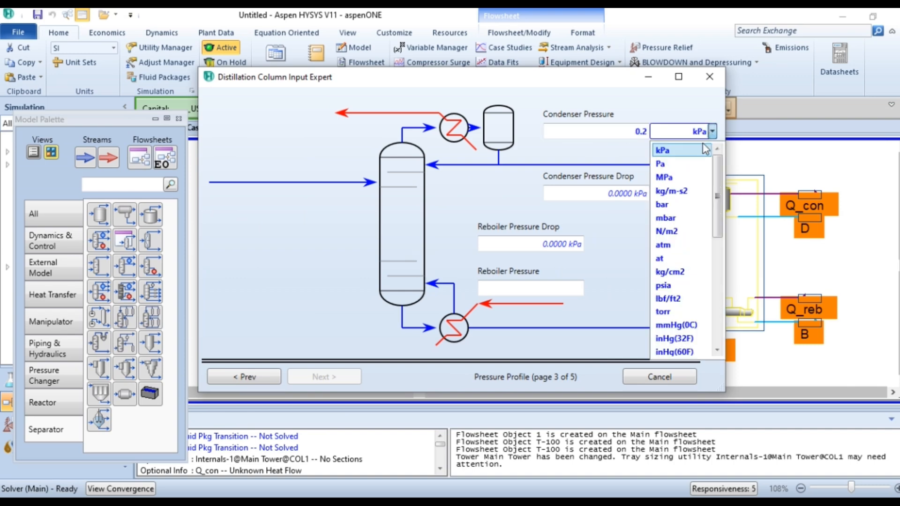
{"action": "left_click", "coordinate": [673, 245]}
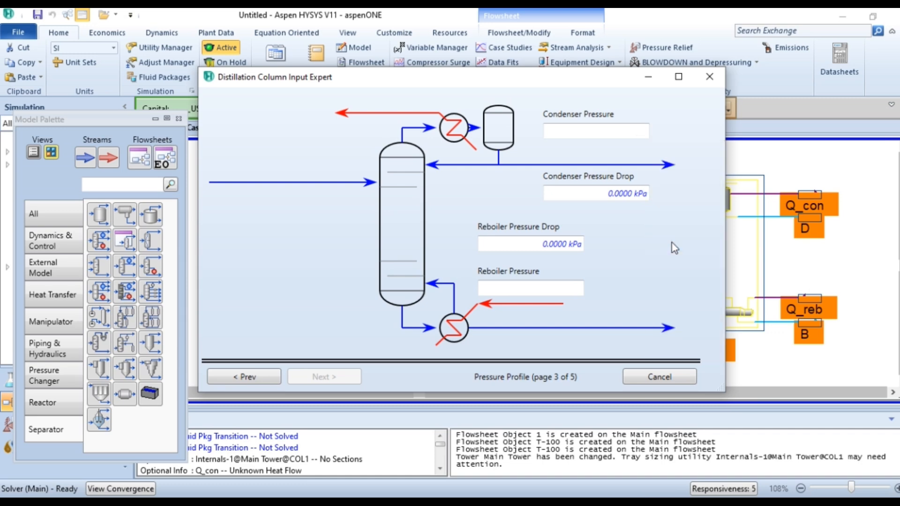
Set the column's reboiler pressure to 2 atm.
{"action": "left_click", "coordinate": [529, 291]}
{"action": "type", "text": "2"}
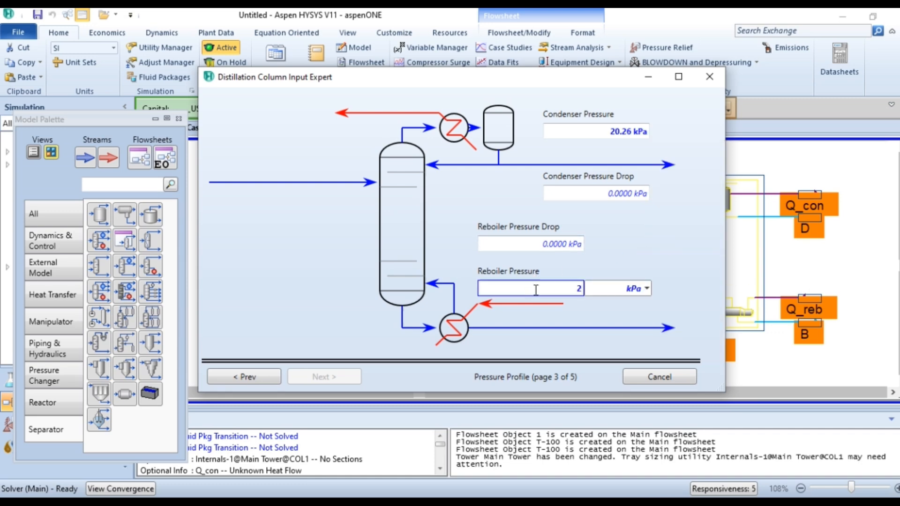
{"action": "left_click", "coordinate": [646, 291]}
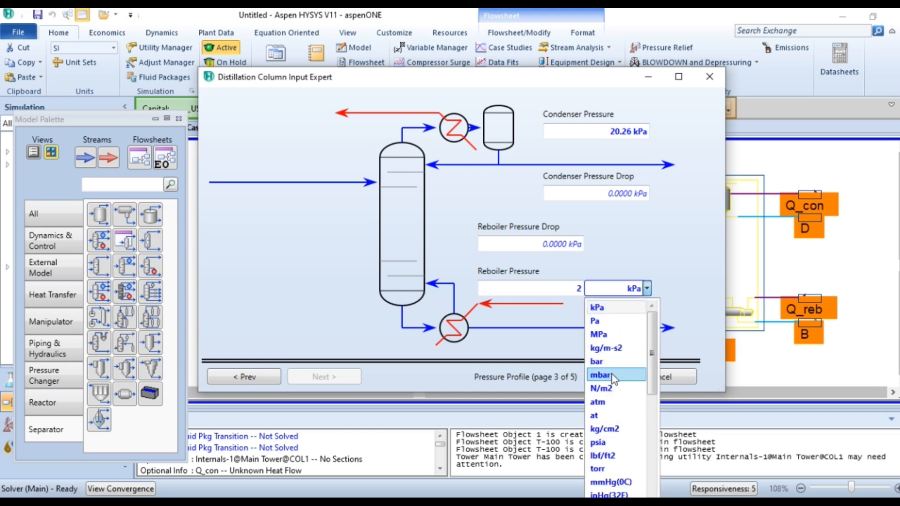
{"action": "left_click", "coordinate": [609, 405]}
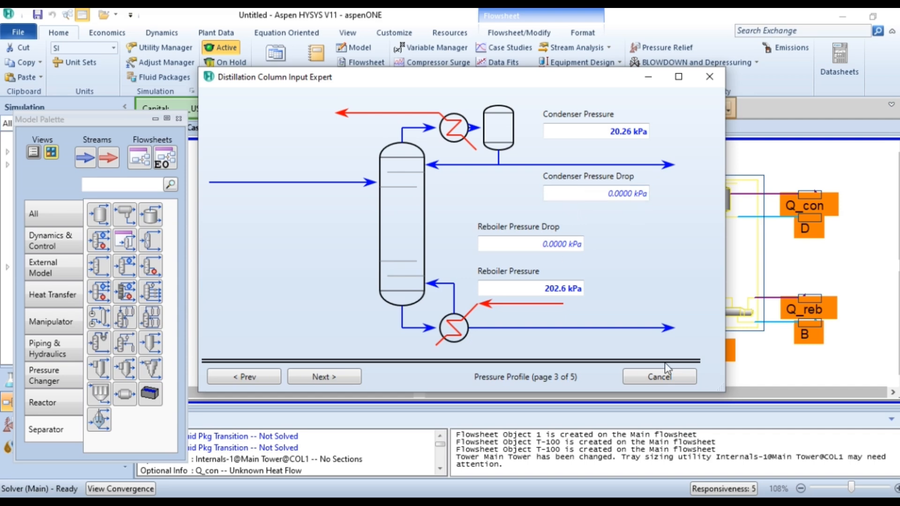
Leave the optional temperature estimates empty, set the reflux ratio to 3 and finish the column input setup.
{"action": "left_click", "coordinate": [345, 377]}
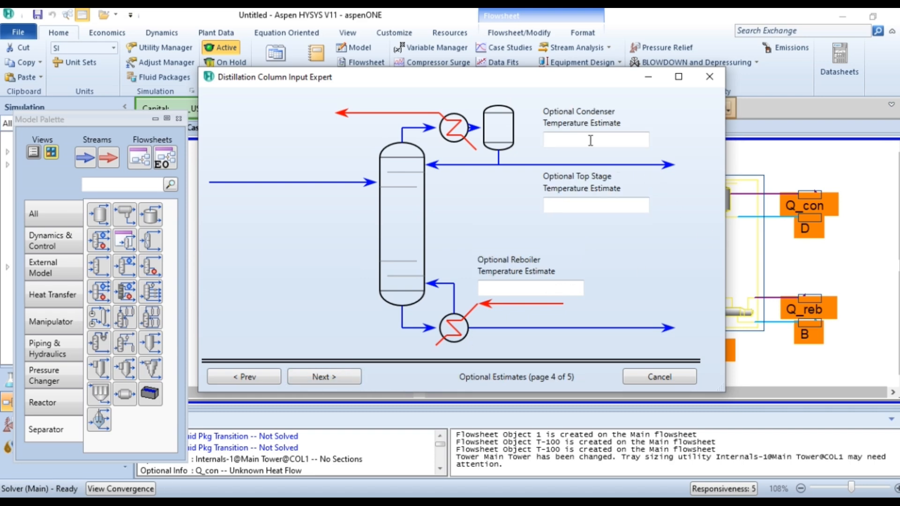
{"action": "left_click", "coordinate": [355, 377]}
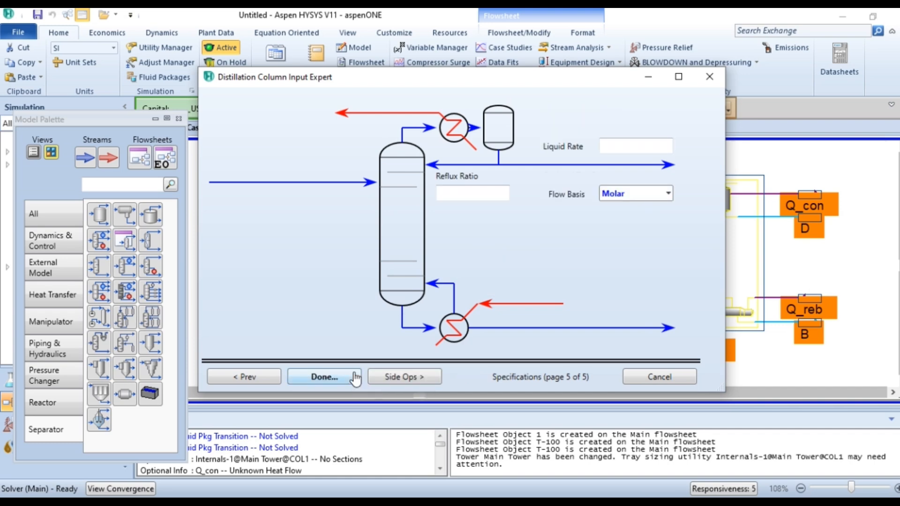
{"action": "left_click", "coordinate": [493, 196]}
{"action": "type", "text": "2"}
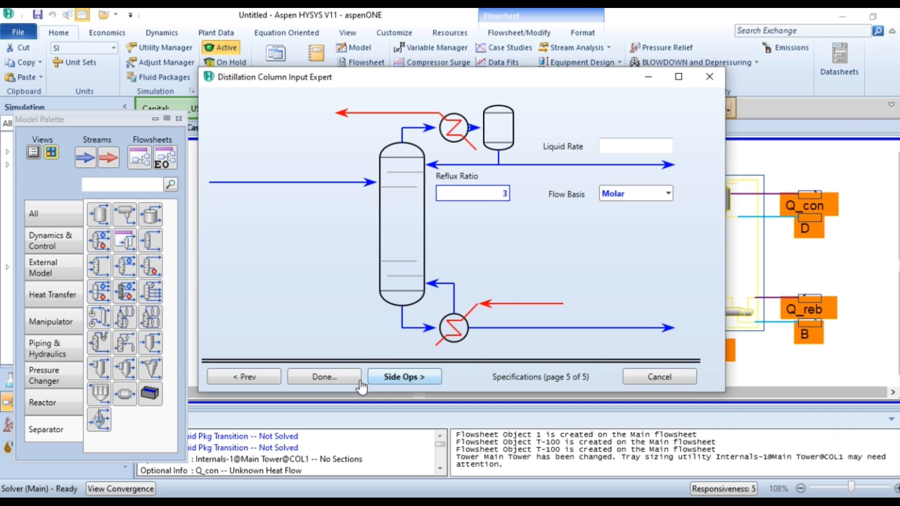
{"action": "left_click", "coordinate": [342, 380]}
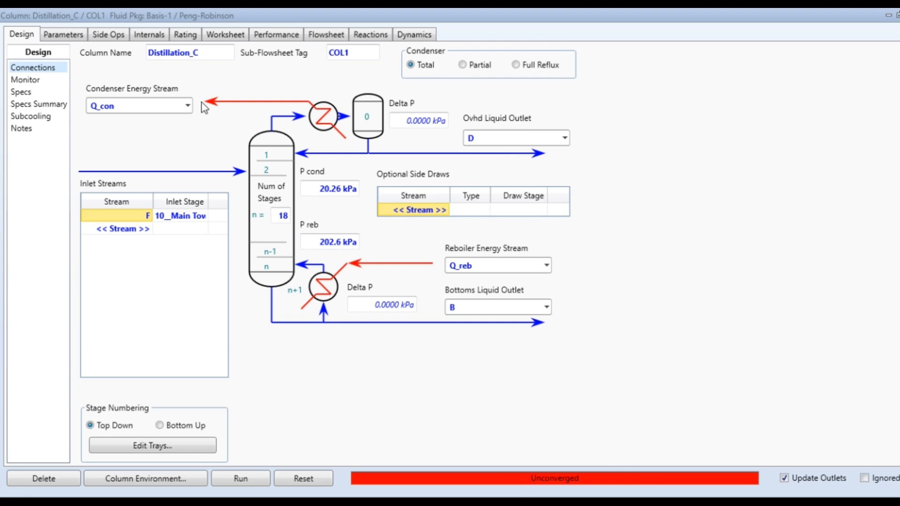
Deactivate the Distillate Rate specification and add a Column Component Fraction specification to the column.
{"action": "left_click", "coordinate": [30, 81]}
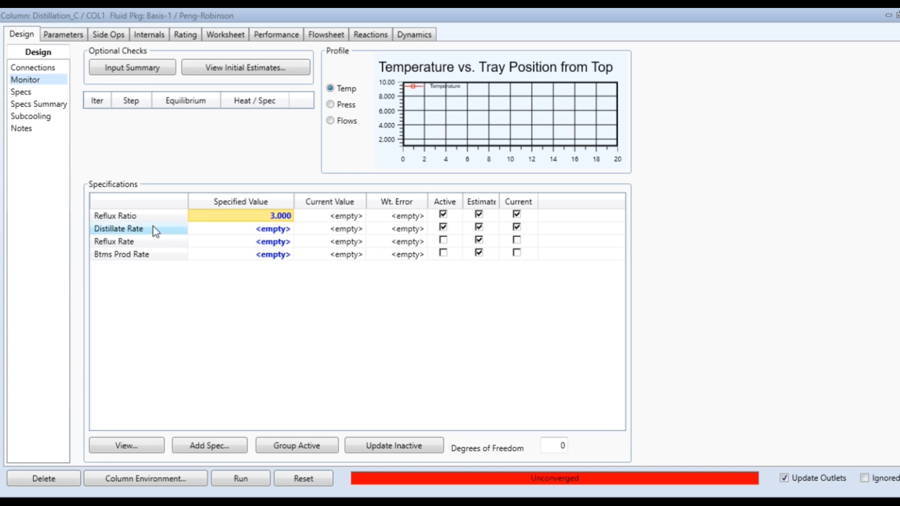
{"action": "left_click", "coordinate": [442, 227]}
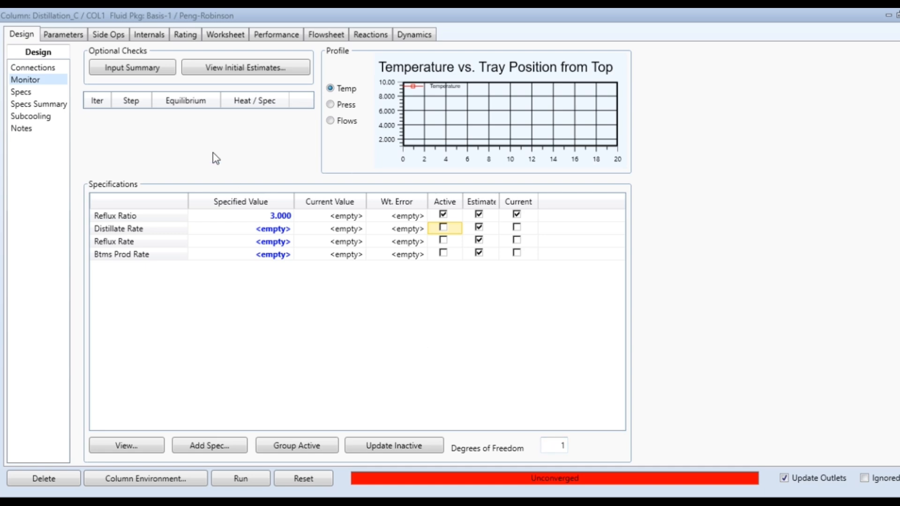
{"action": "left_click", "coordinate": [26, 91]}
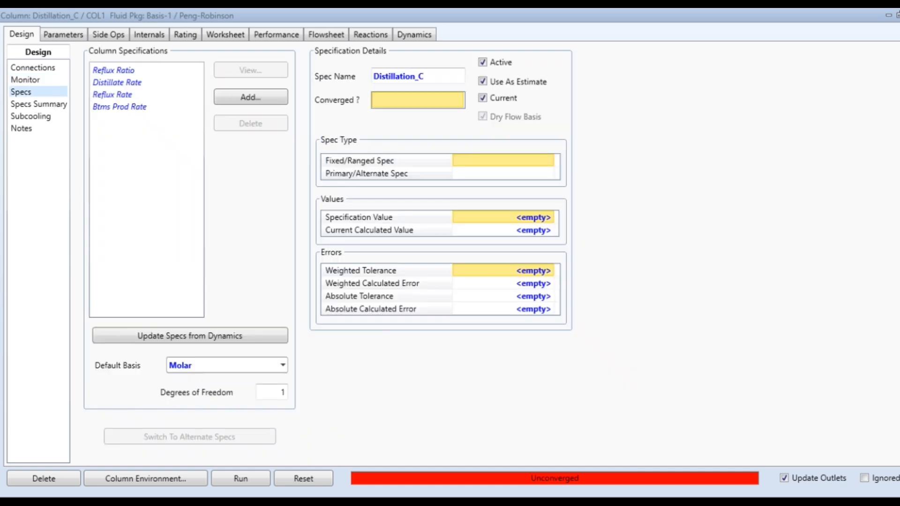
{"action": "left_click", "coordinate": [260, 100]}
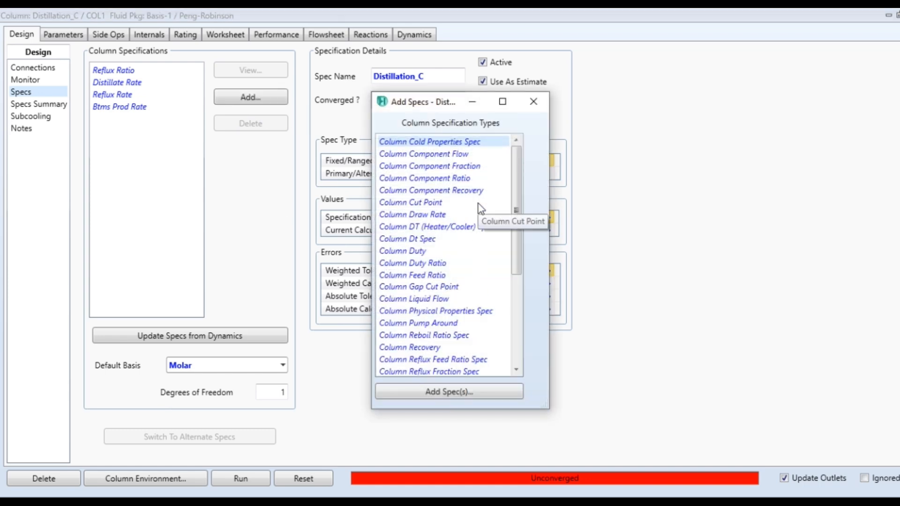
{"action": "left_click", "coordinate": [465, 167]}
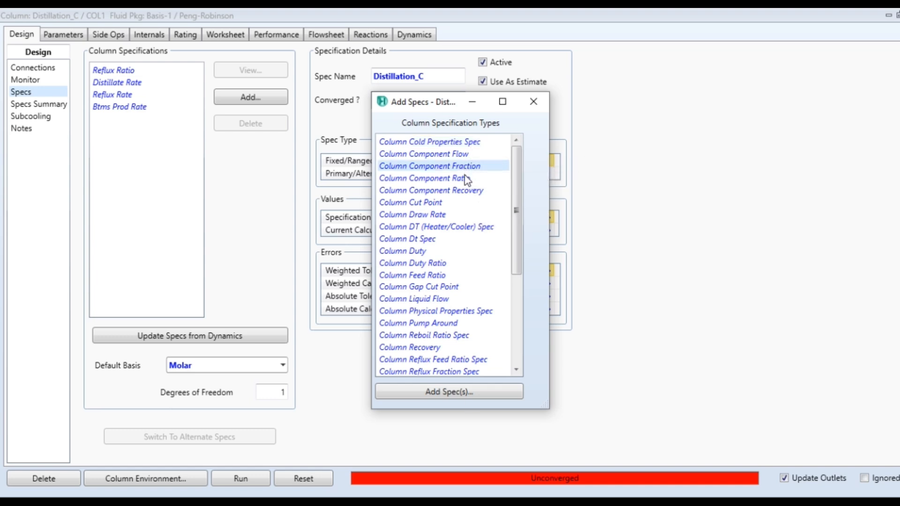
{"action": "left_click", "coordinate": [452, 391]}
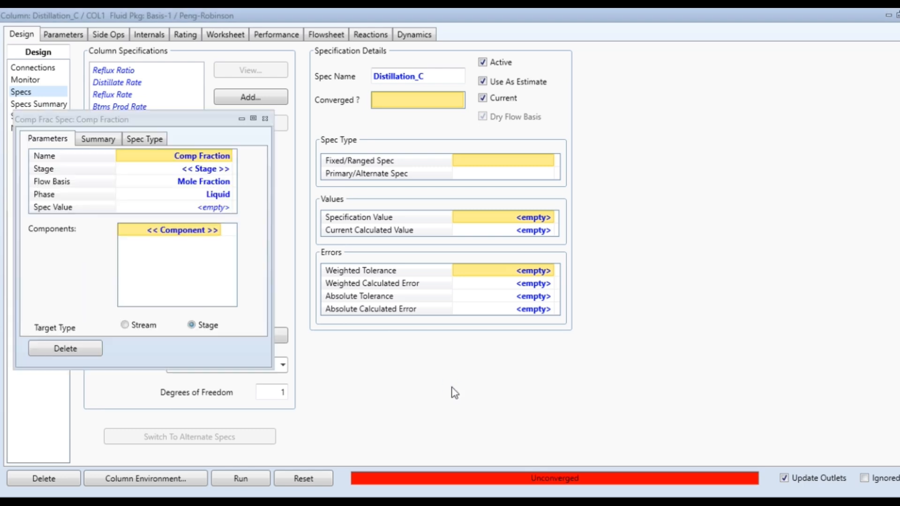
Define the component fraction specification for toluene in the condenser liquid, with a mole fraction of 0.02.
{"action": "left_click", "coordinate": [228, 171]}
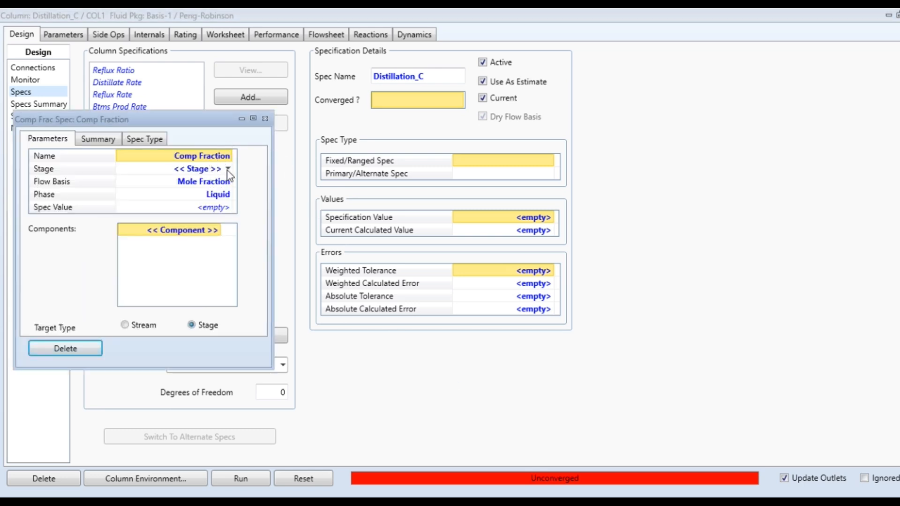
{"action": "left_click", "coordinate": [228, 170]}
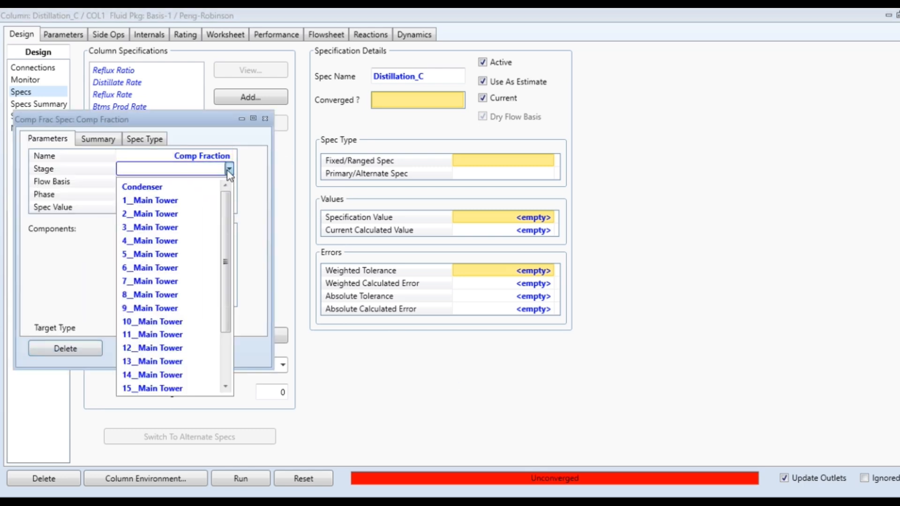
{"action": "left_click", "coordinate": [203, 188]}
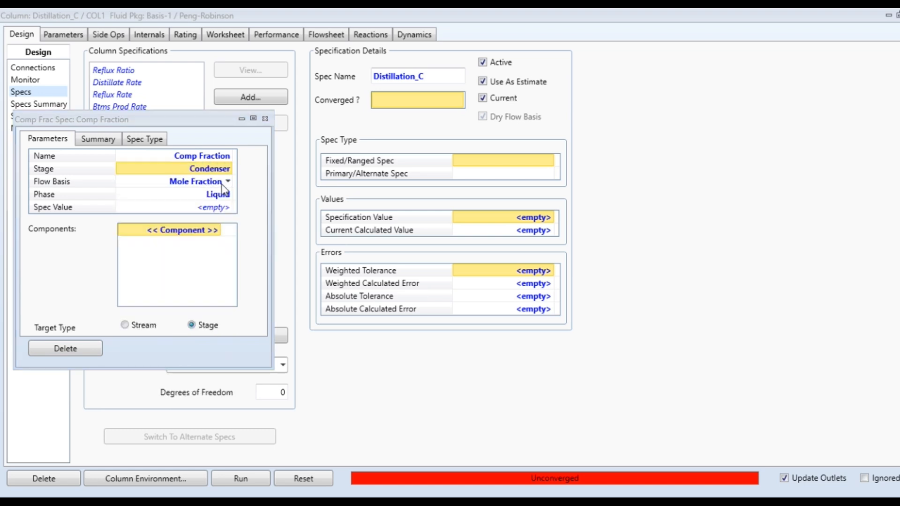
{"action": "left_click", "coordinate": [225, 207]}
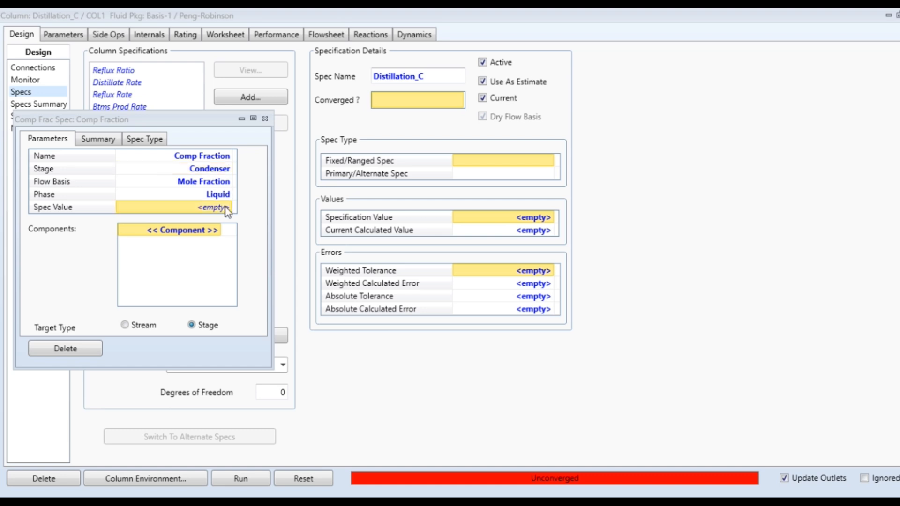
{"action": "type", "text": "0.02"}
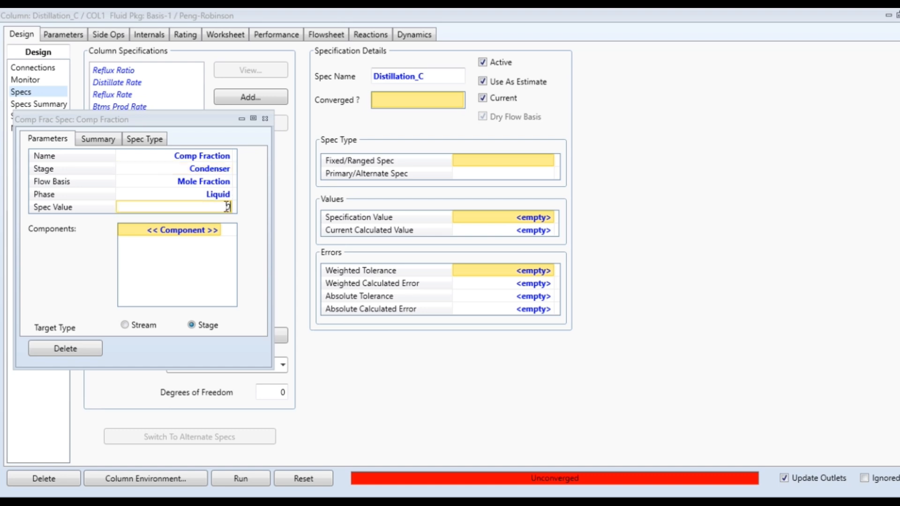
{"action": "key", "text": "Return"}
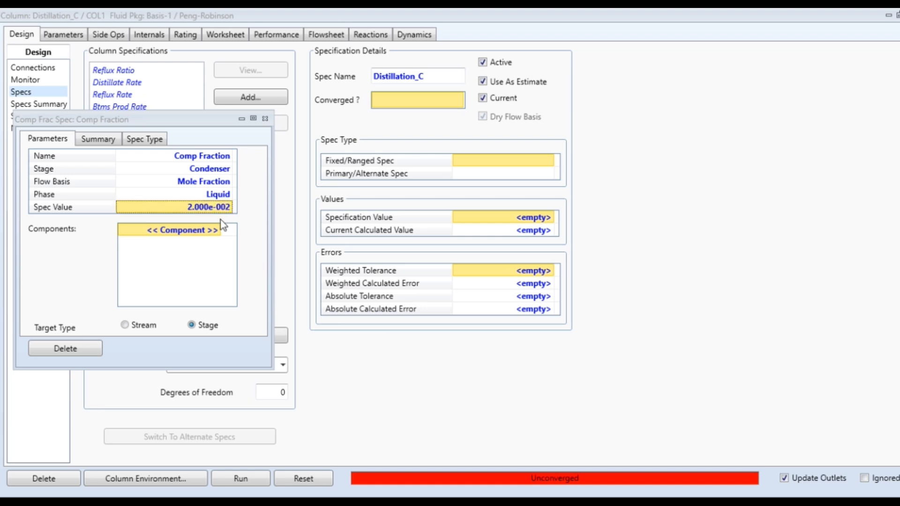
{"action": "left_click", "coordinate": [217, 230]}
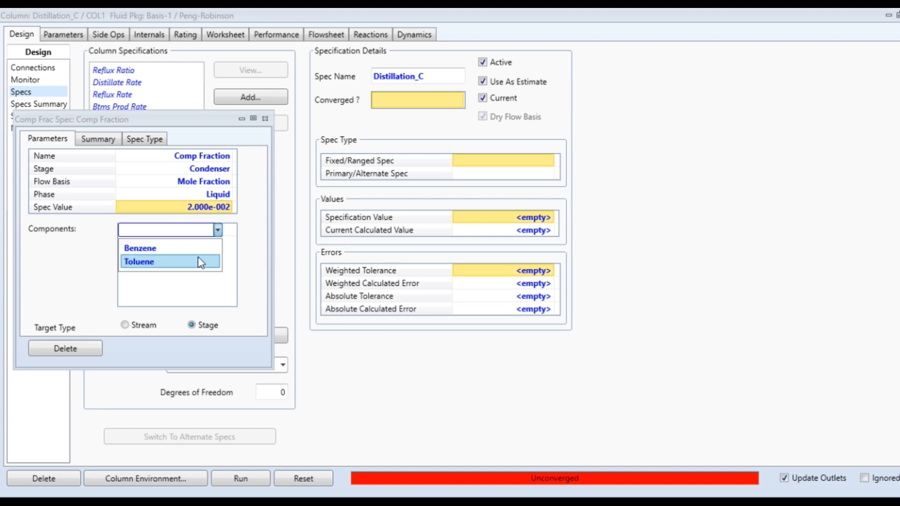
{"action": "left_click", "coordinate": [139, 261]}
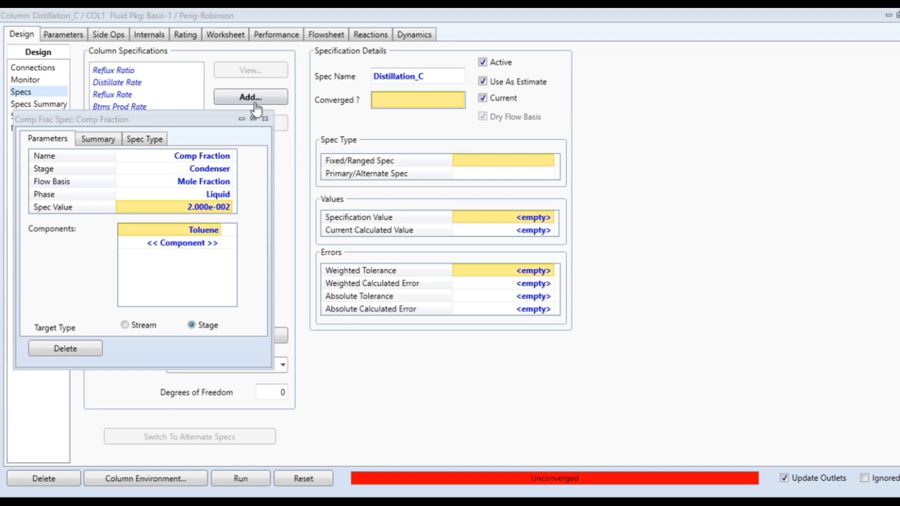
{"action": "left_click", "coordinate": [151, 127]}
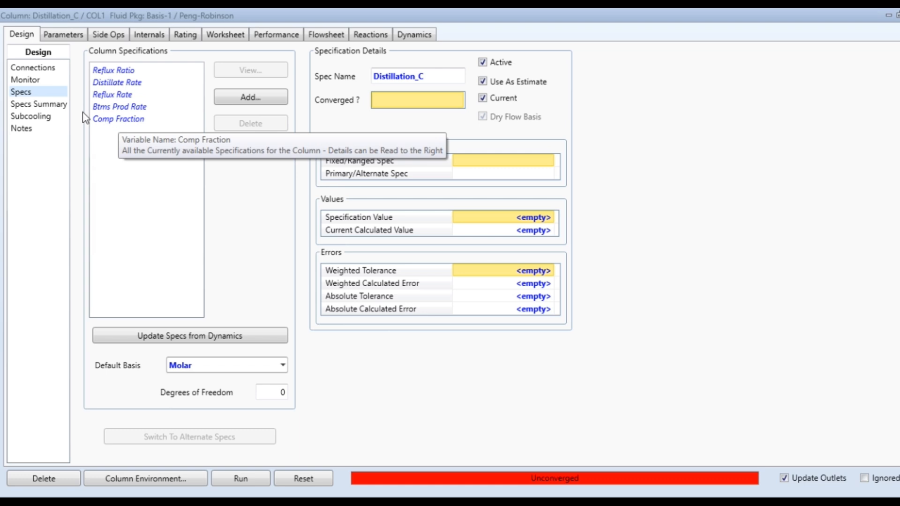
Run the column from its monitor page and review the steady-state pressure, temperature and flow profiles by stage.
{"action": "left_click", "coordinate": [34, 79]}
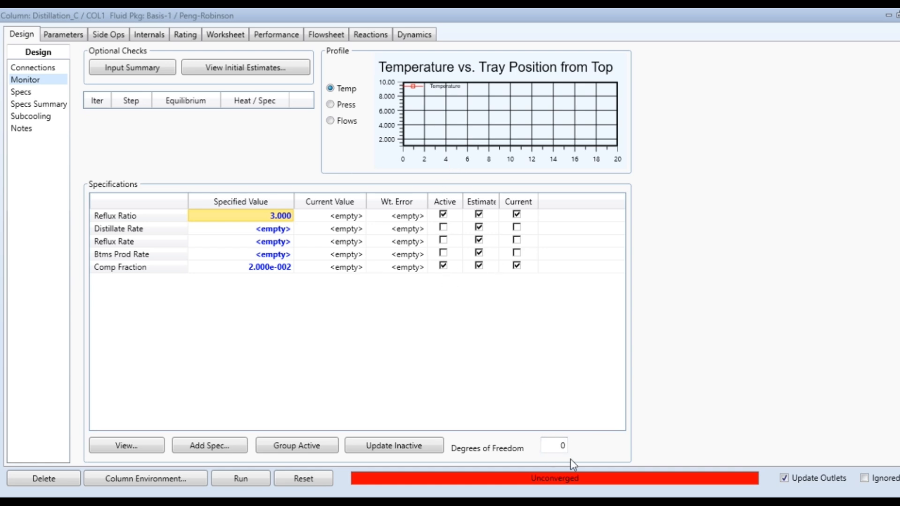
{"action": "left_click", "coordinate": [239, 480]}
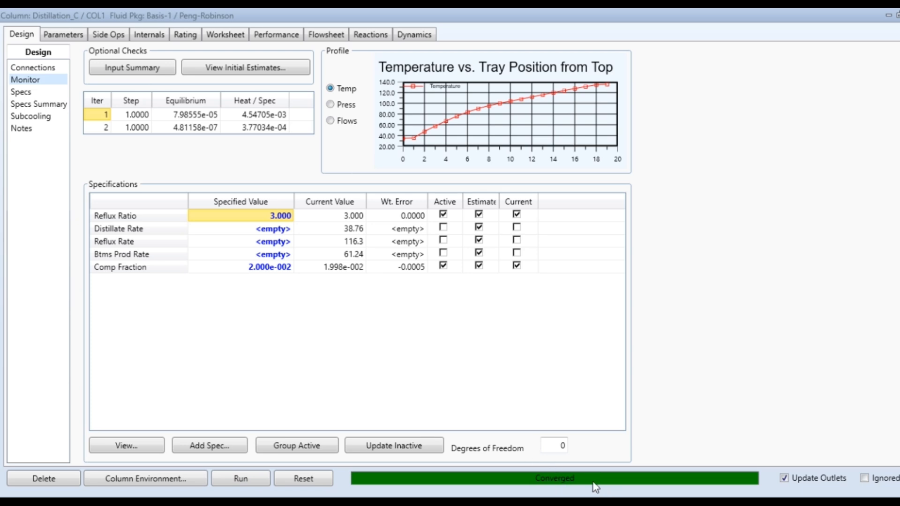
{"action": "left_click", "coordinate": [80, 36]}
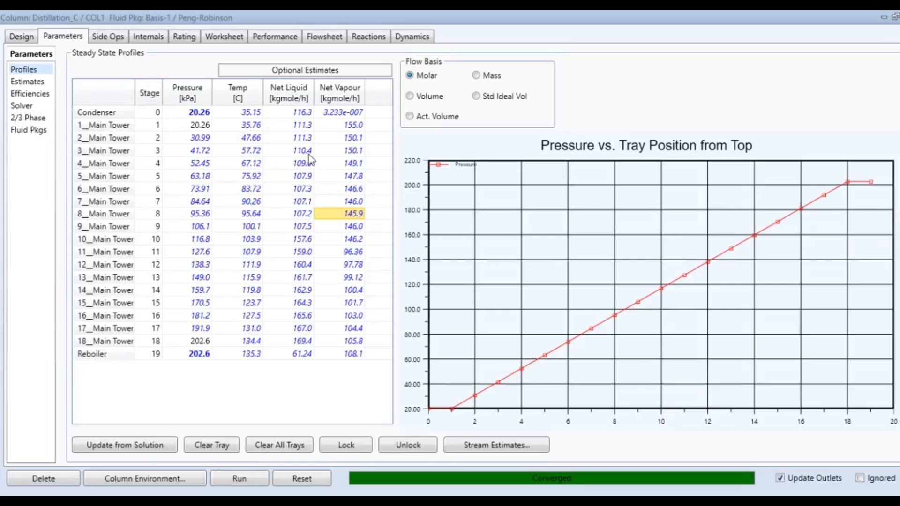
{"action": "mouse_move", "coordinate": [196, 184]}
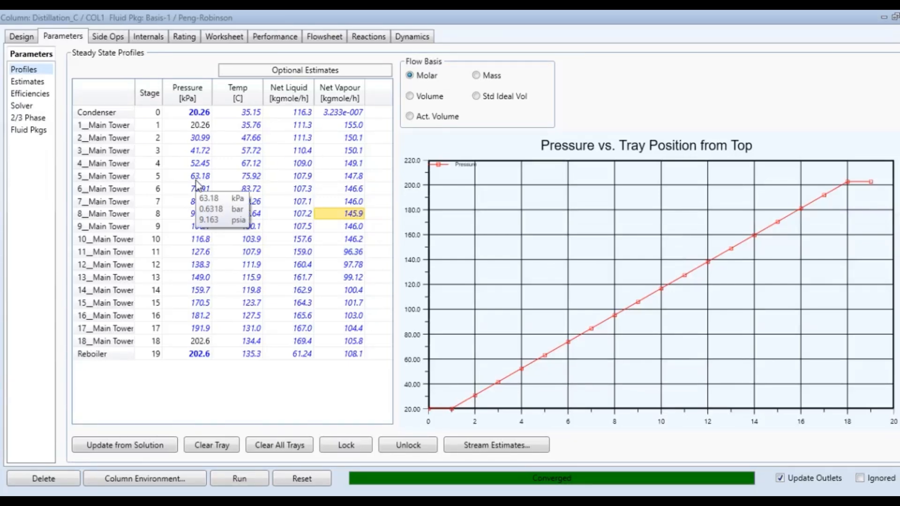
Add a new internals section to the column's main tower.
{"action": "left_click", "coordinate": [141, 41]}
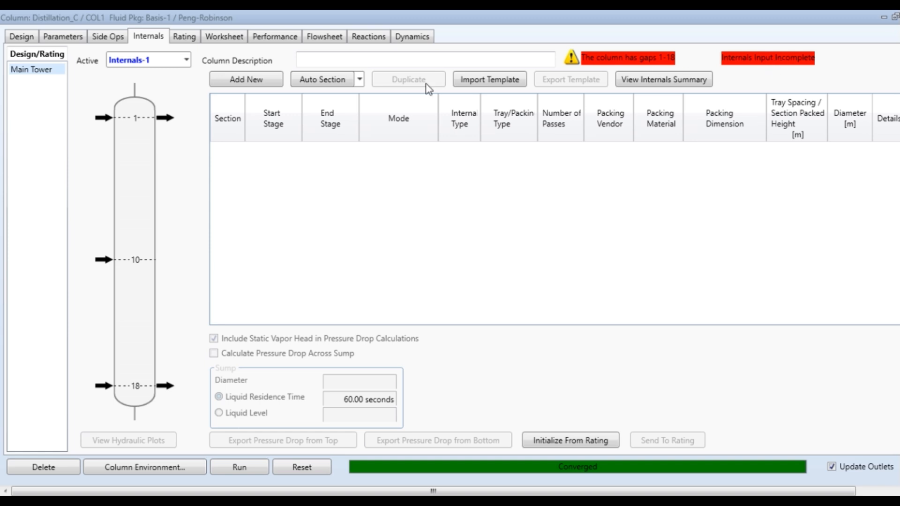
{"action": "left_click", "coordinate": [260, 81]}
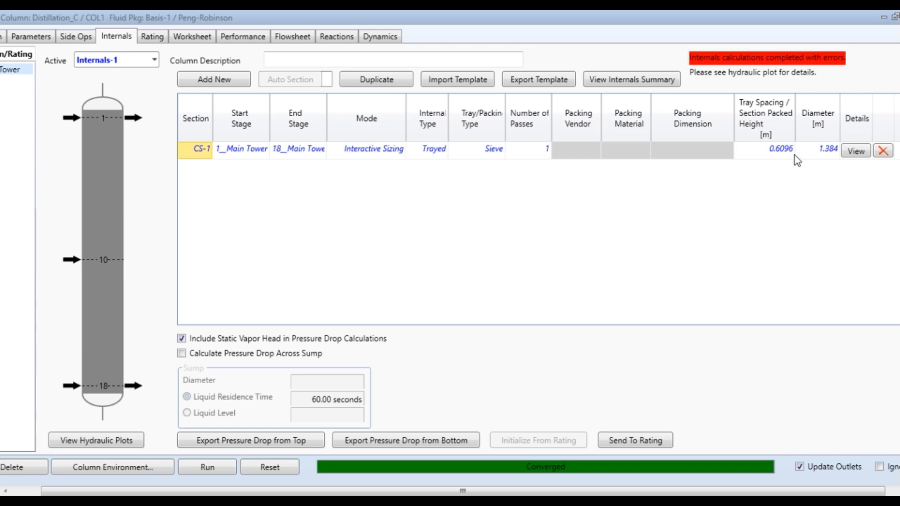
{"action": "mouse_move", "coordinate": [790, 157]}
Examine the main tower's hydraulic plots, including the tray 11 plot and the messages for stages 1, 11 and 17.
{"action": "left_click", "coordinate": [99, 441]}
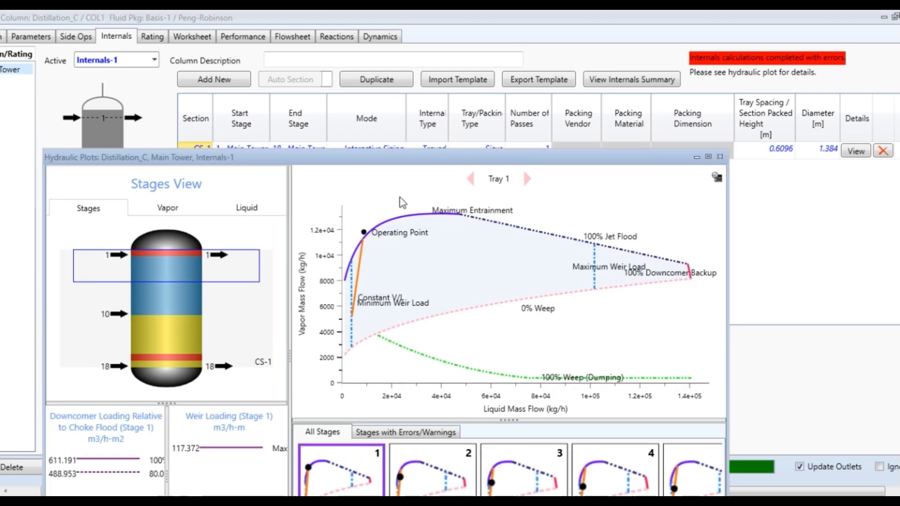
{"action": "left_click_drag", "start_coordinate": [379, 157], "coordinate": [419, 5]}
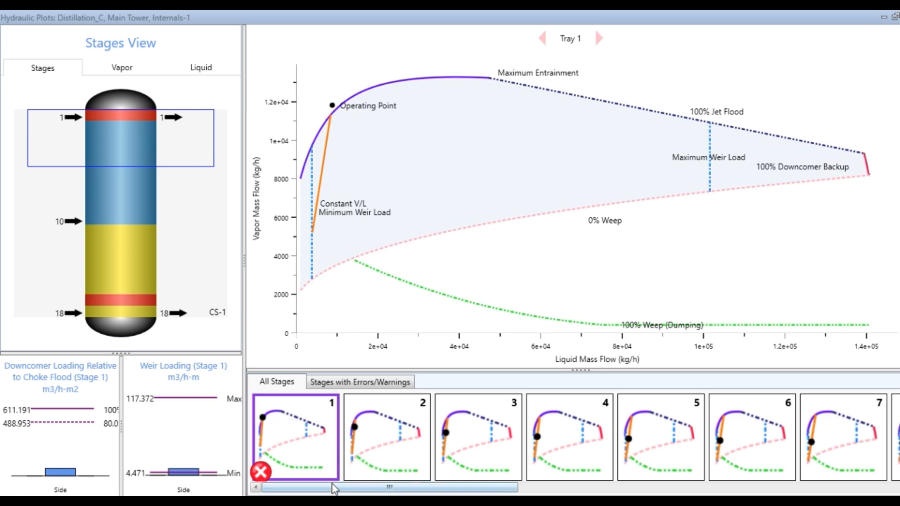
{"action": "left_click", "coordinate": [263, 472]}
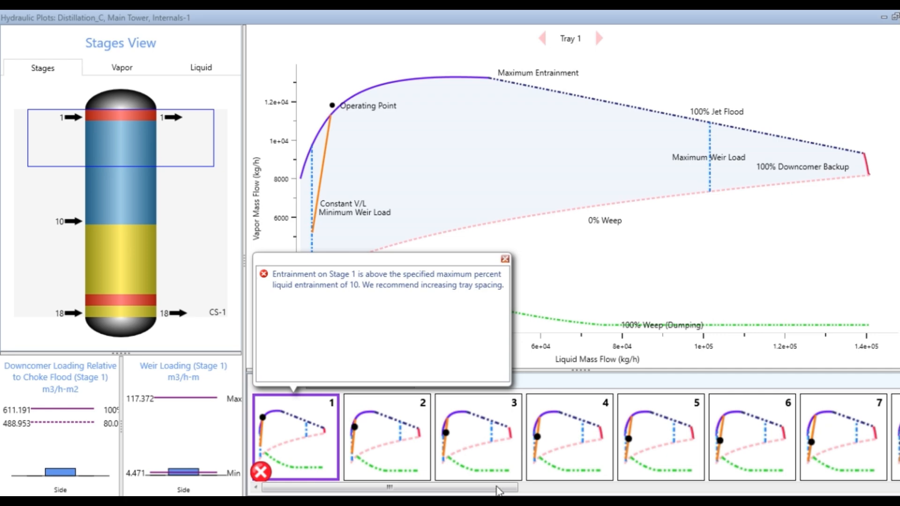
{"action": "left_click_drag", "start_coordinate": [499, 491], "coordinate": [738, 465]}
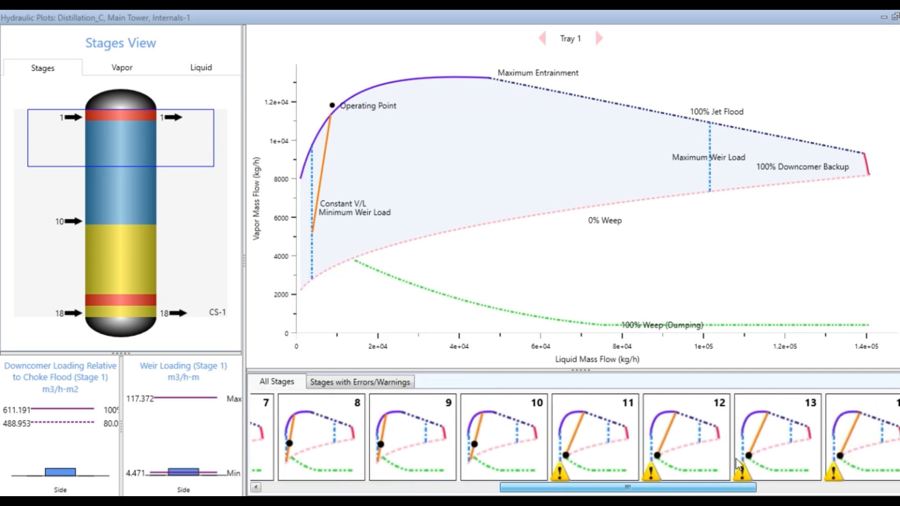
{"action": "left_click", "coordinate": [501, 474]}
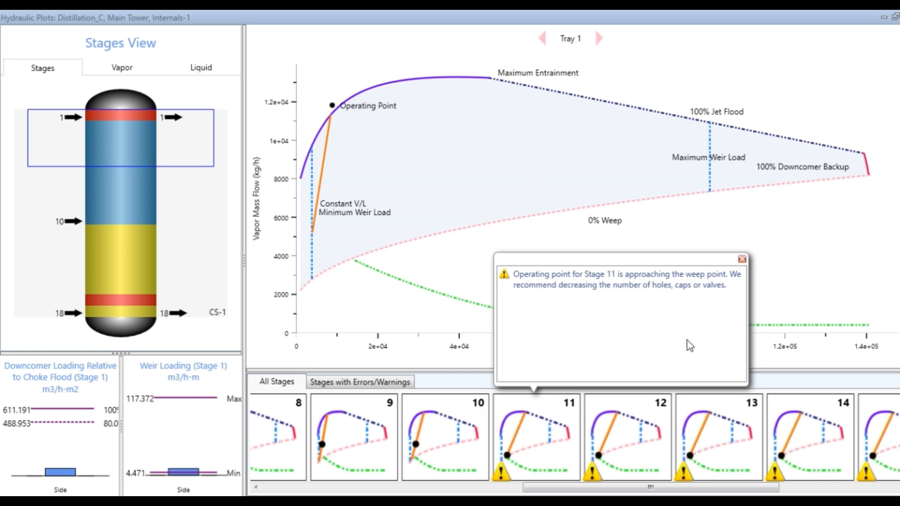
{"action": "left_click", "coordinate": [531, 420]}
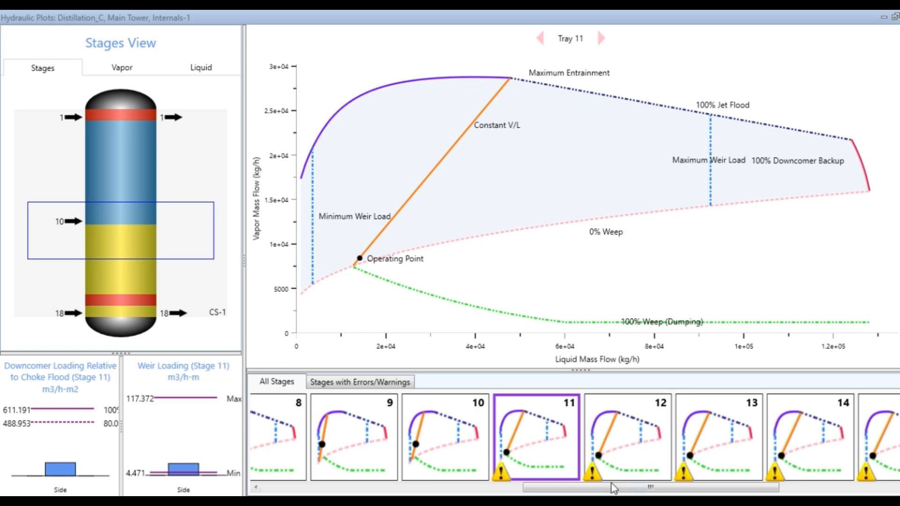
{"action": "left_click_drag", "start_coordinate": [613, 490], "coordinate": [733, 490]}
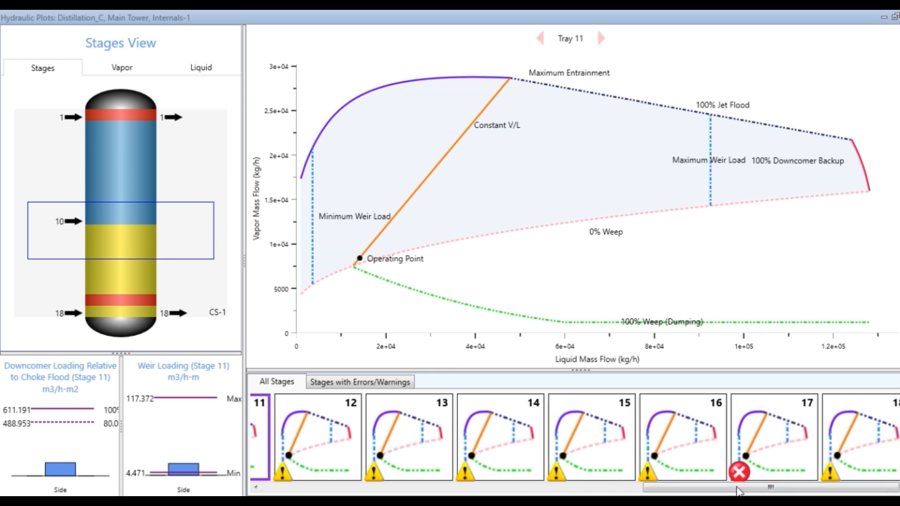
{"action": "left_click", "coordinate": [738, 472]}
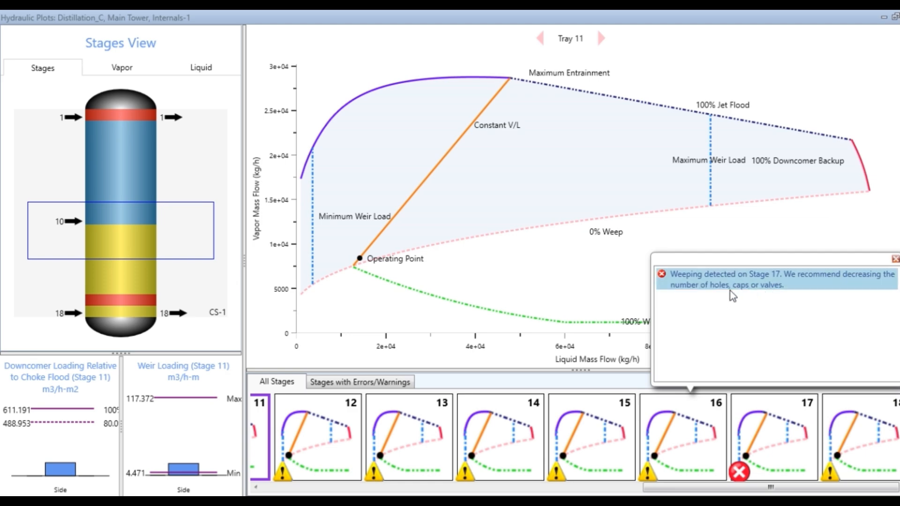
{"action": "left_click", "coordinate": [743, 461]}
{"action": "left_click", "coordinate": [758, 464]}
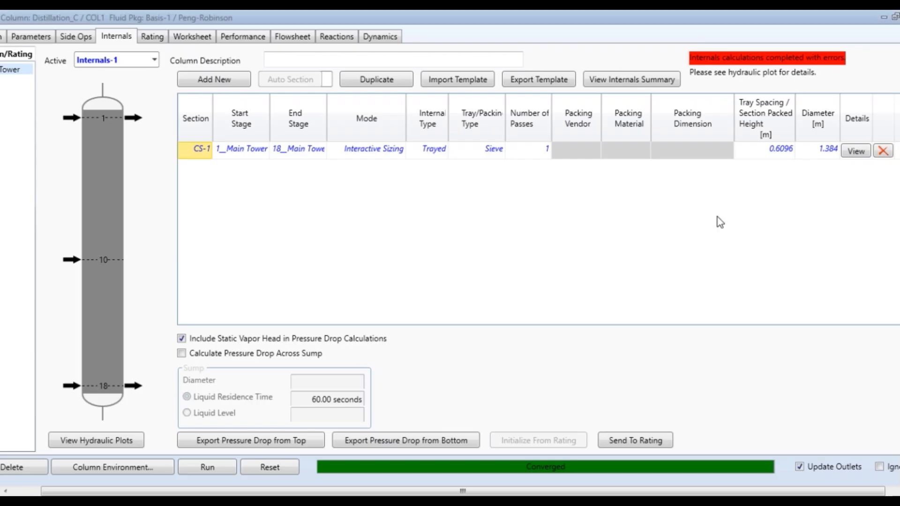
Change the tray type of section CS-1 to Bubble Cap.
{"action": "left_click", "coordinate": [496, 152]}
{"action": "left_click", "coordinate": [501, 151]}
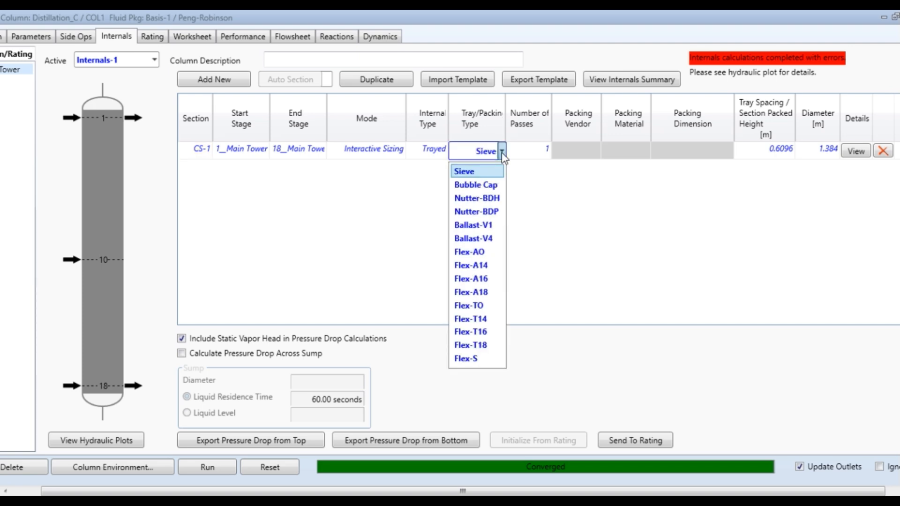
{"action": "left_click", "coordinate": [489, 181]}
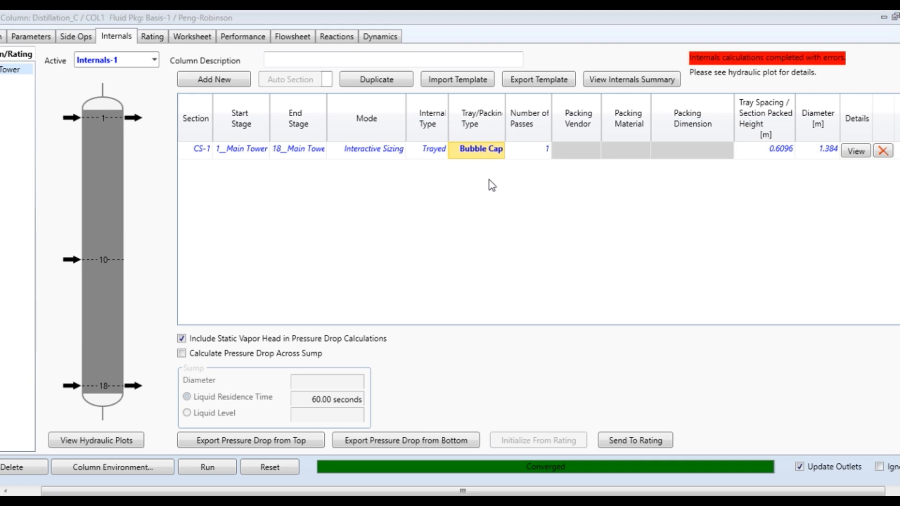
Examine the hydraulic plots for the bubble cap trays and read the messages for stages 2 and 1.
{"action": "left_click", "coordinate": [99, 440]}
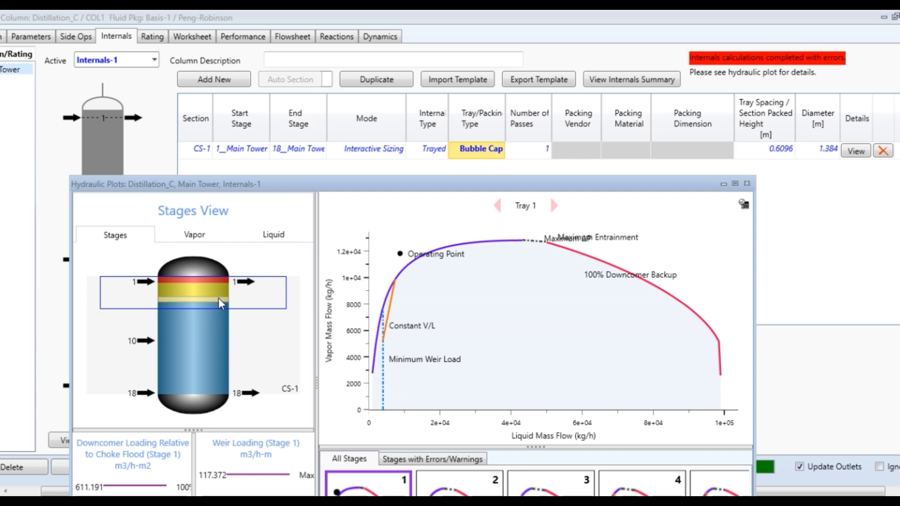
{"action": "left_click_drag", "start_coordinate": [328, 178], "coordinate": [313, 22]}
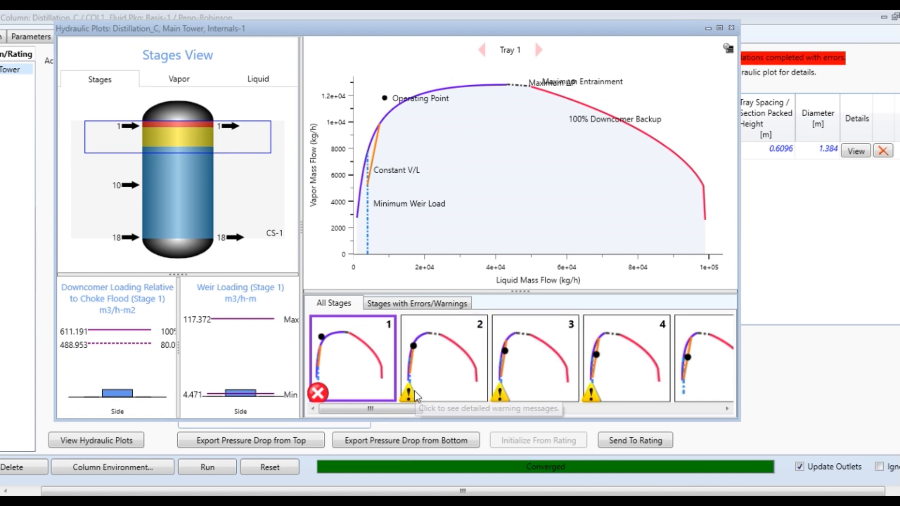
{"action": "mouse_move", "coordinate": [409, 395]}
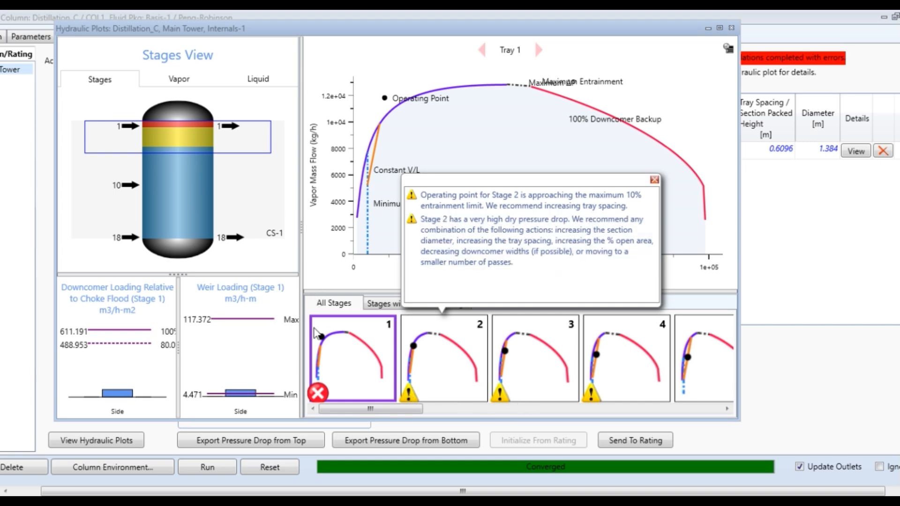
{"action": "mouse_move", "coordinate": [318, 393]}
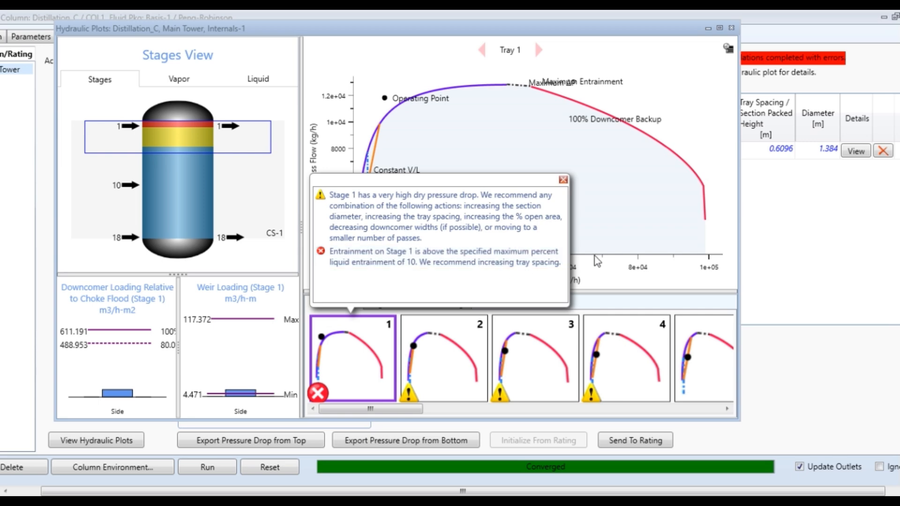
{"action": "left_click", "coordinate": [731, 28]}
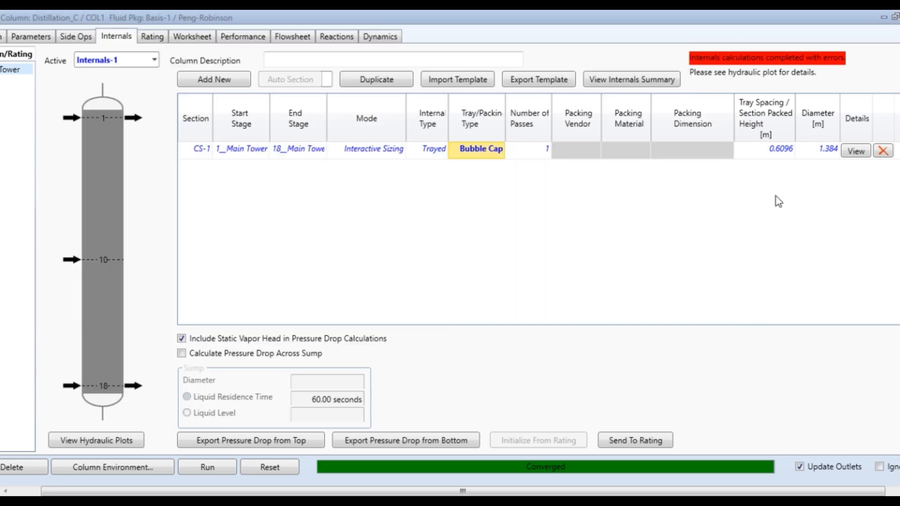
Set the tray spacing of section CS-1 to 0.8 m and recheck the hydraulic plots.
{"action": "left_click", "coordinate": [781, 151]}
{"action": "type", "text": "0.8"}
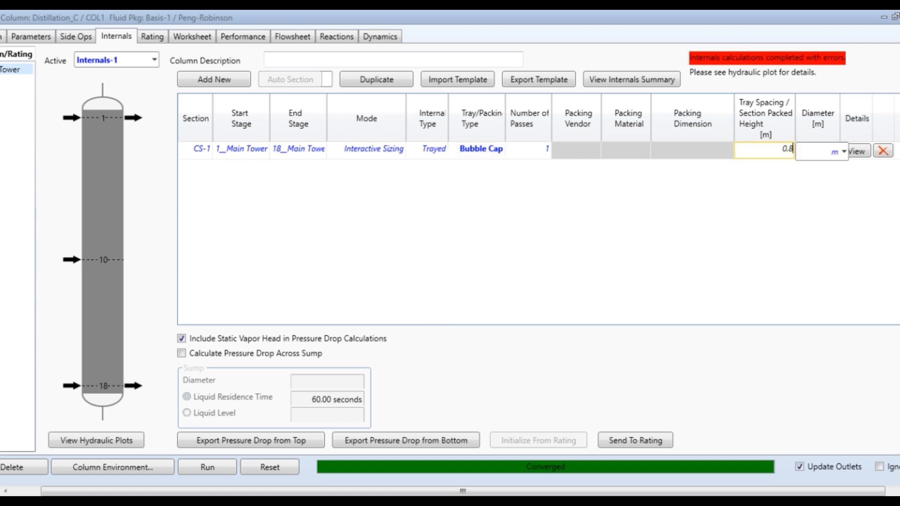
{"action": "key", "text": "Return"}
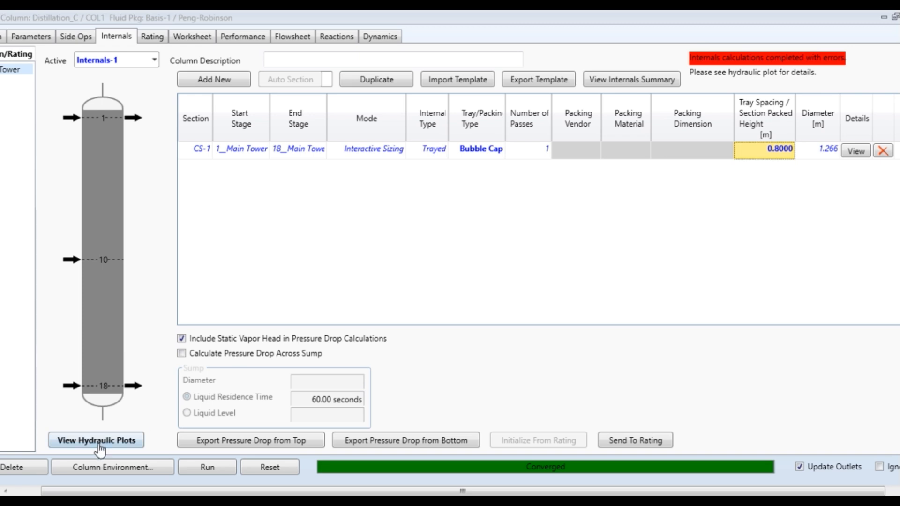
{"action": "left_click", "coordinate": [98, 443]}
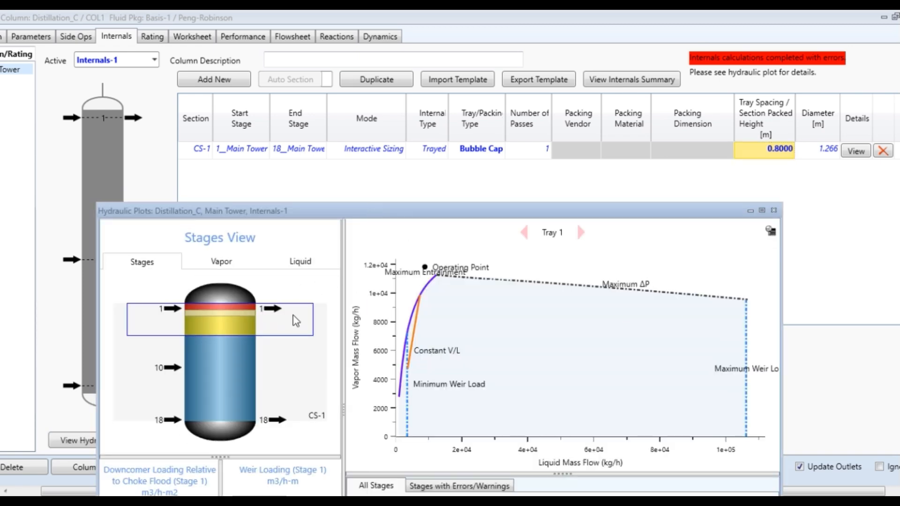
{"action": "left_click", "coordinate": [774, 210]}
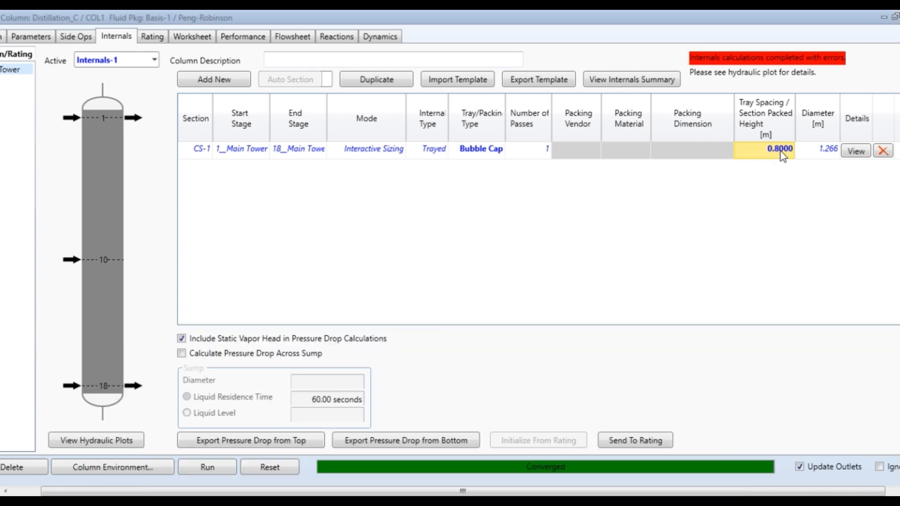
Try a tray spacing of 1 m for section CS-1 and review the resulting hydraulic plots.
{"action": "type", "text": "1"}
{"action": "key", "text": "Return"}
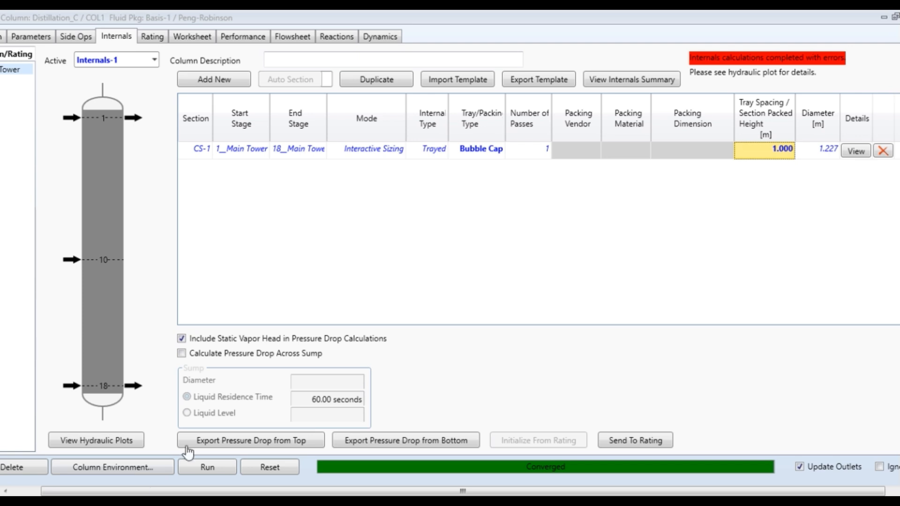
{"action": "left_click", "coordinate": [121, 440]}
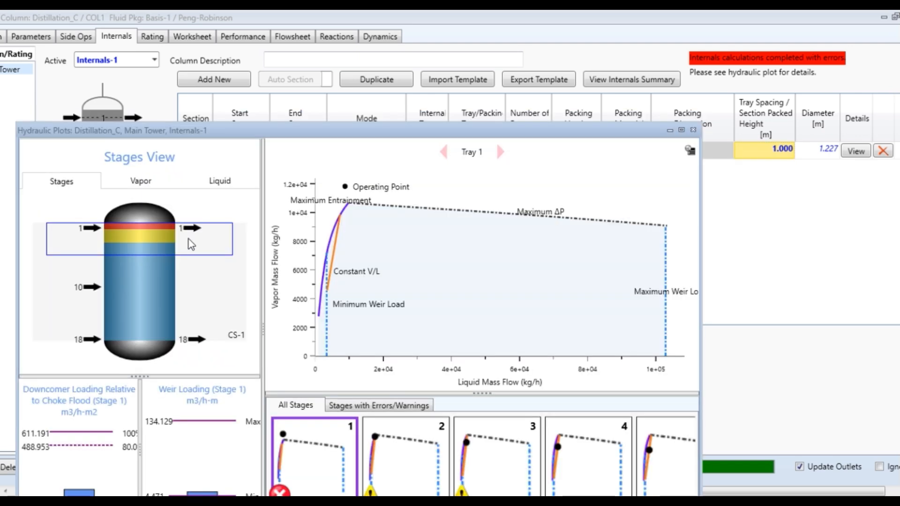
{"action": "mouse_move", "coordinate": [547, 209]}
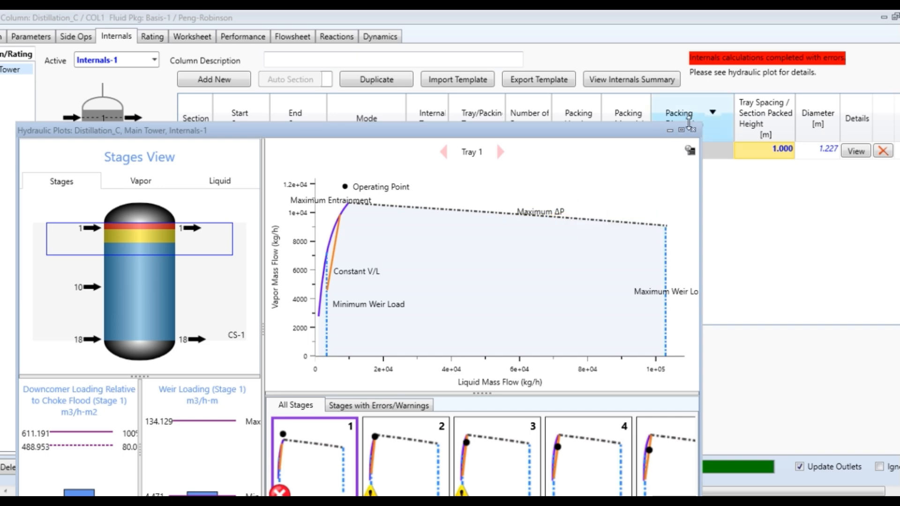
{"action": "left_click", "coordinate": [693, 130]}
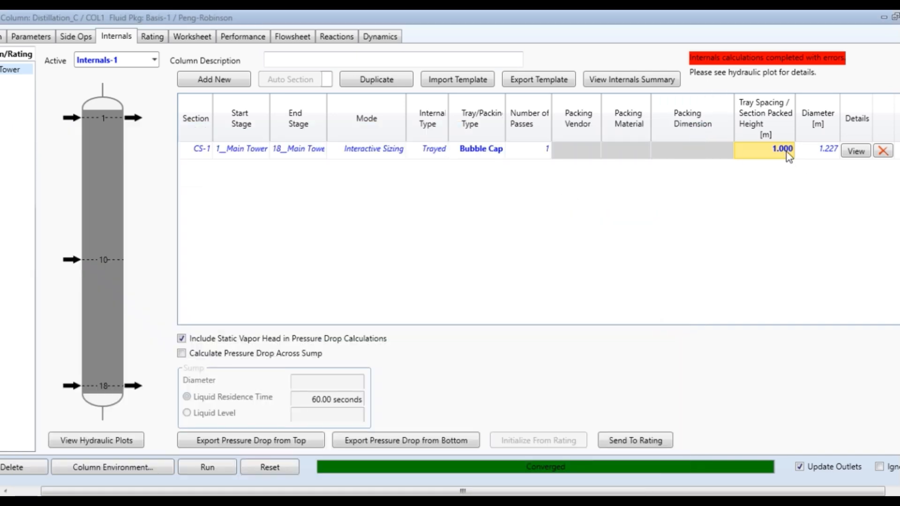
Try a tray spacing of 1.2 m for section CS-1 and inspect the tray 1 hydraulic plot and stage warnings.
{"action": "type", "text": "1.2"}
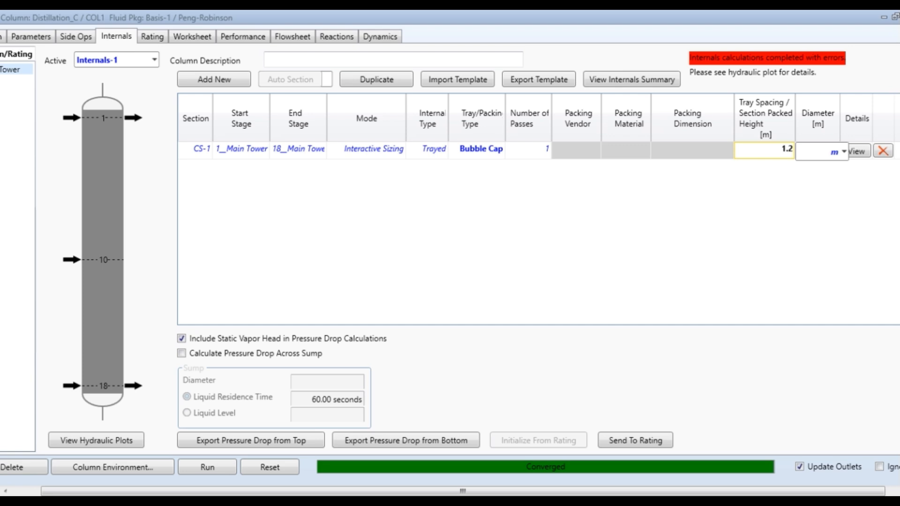
{"action": "key", "text": "Return"}
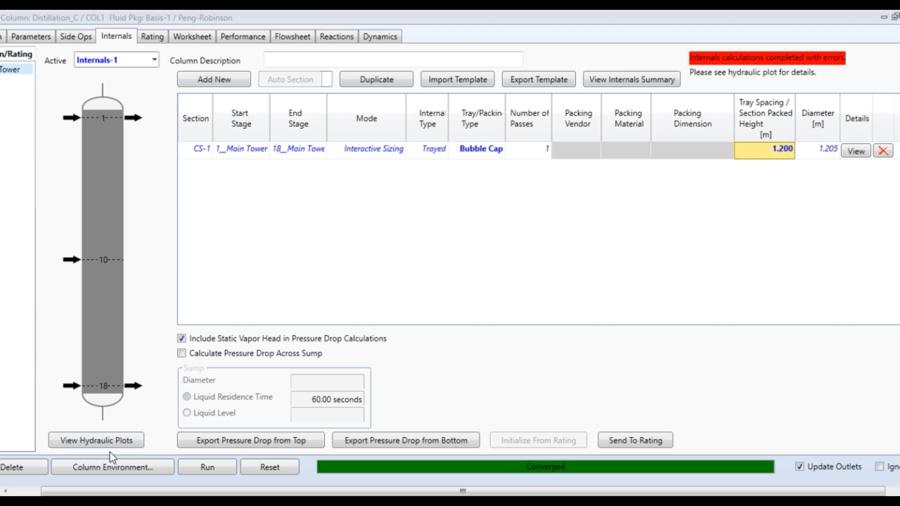
{"action": "left_click", "coordinate": [107, 448]}
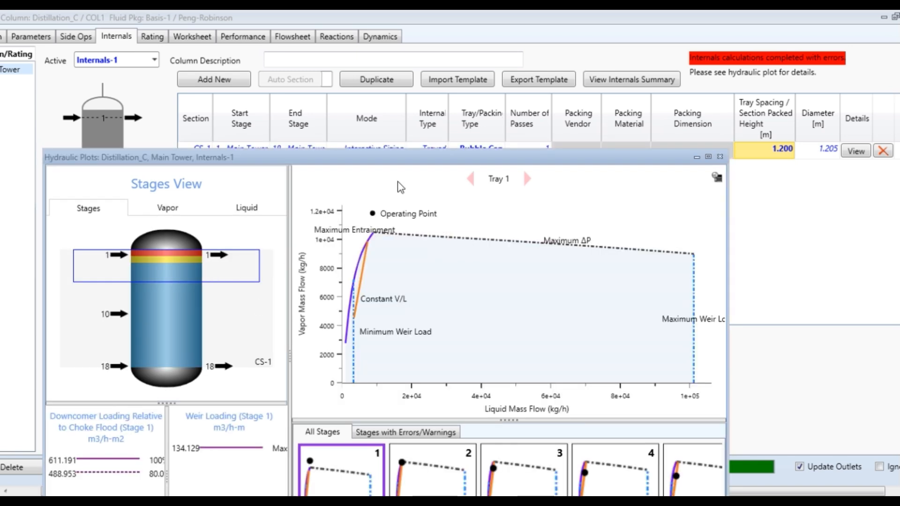
{"action": "left_click_drag", "start_coordinate": [401, 162], "coordinate": [389, 83]}
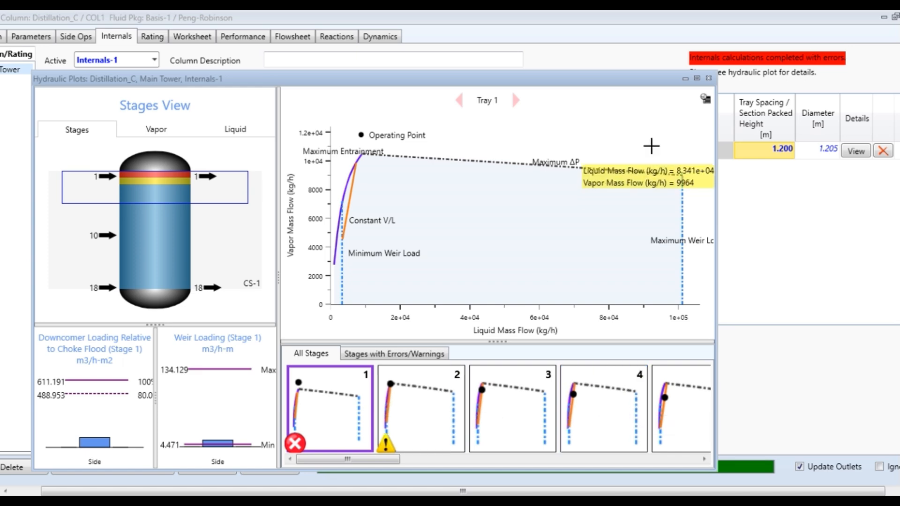
{"action": "left_click", "coordinate": [708, 78]}
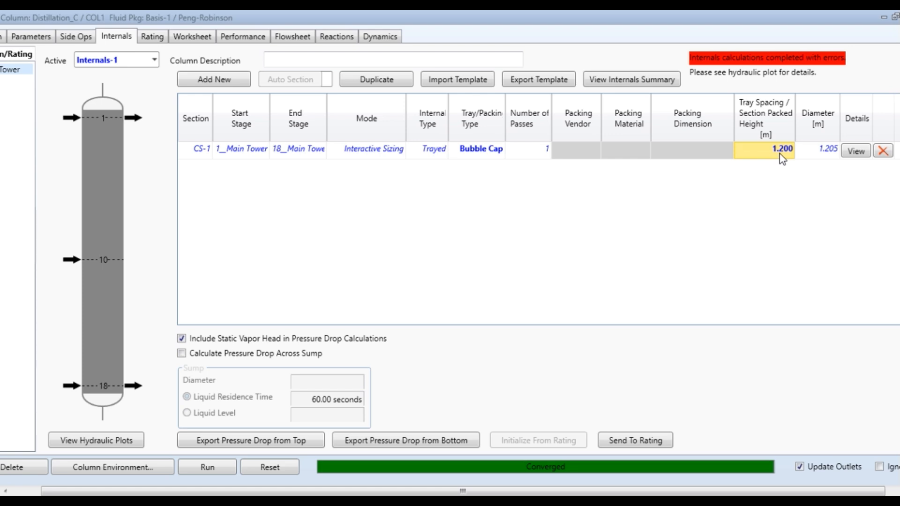
Set the tray spacing of section CS-1 to 0.6 m and recheck the main tower's hydraulic plots.
{"action": "type", "text": "0."}
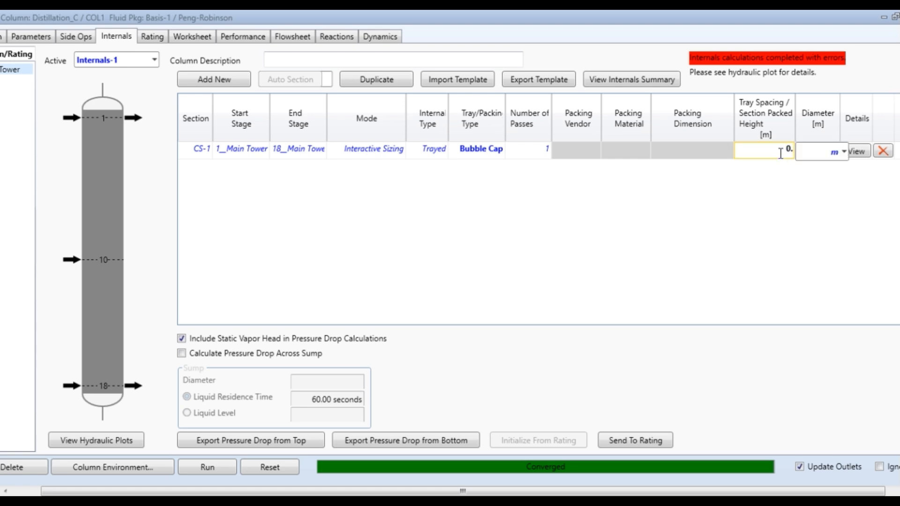
{"action": "type", "text": "6"}
{"action": "key", "text": "Return"}
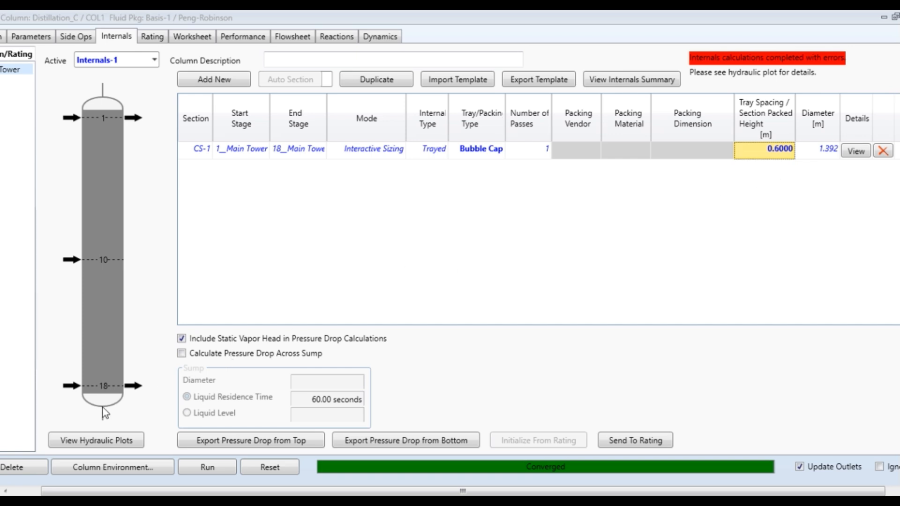
{"action": "left_click", "coordinate": [100, 439]}
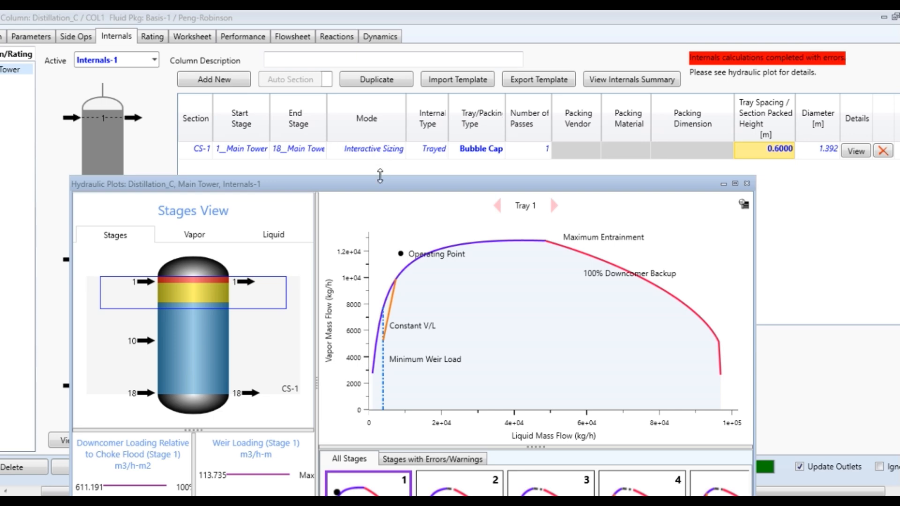
{"action": "left_click_drag", "start_coordinate": [381, 187], "coordinate": [343, 60]}
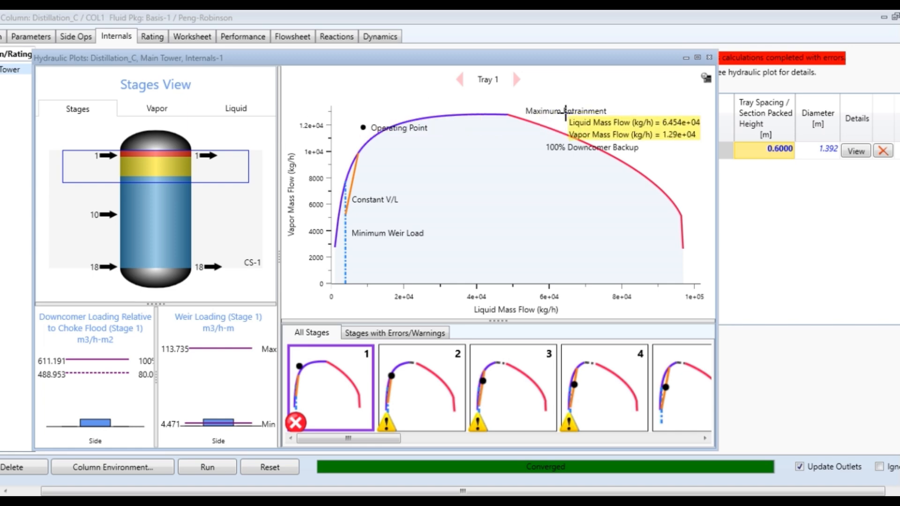
{"action": "left_click", "coordinate": [709, 58]}
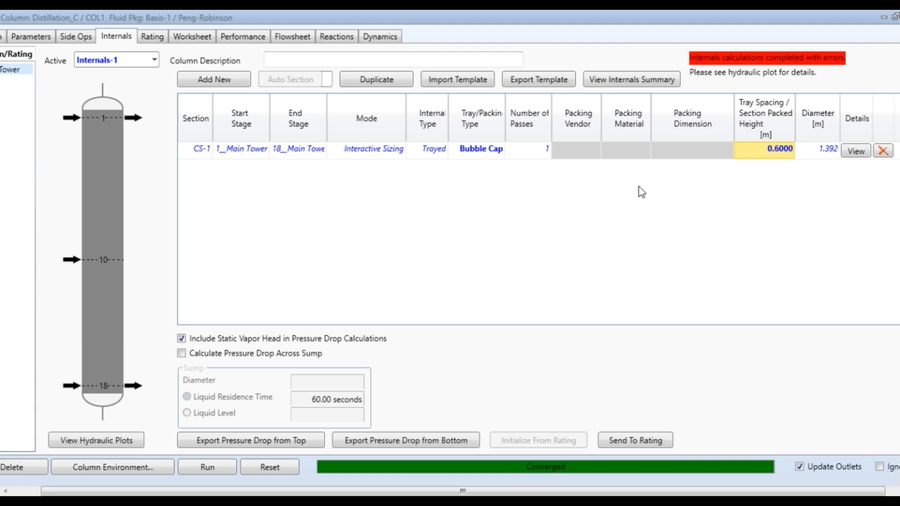
Review the column internals summary and section CS-1's detailed tray results, including the maximum downcomer backup under the limiting conditions.
{"action": "left_click", "coordinate": [626, 80]}
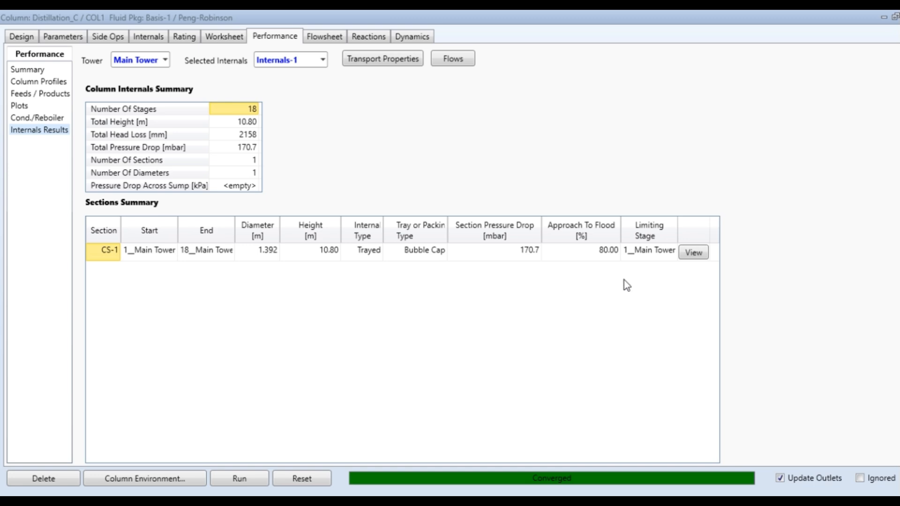
{"action": "left_click", "coordinate": [693, 252]}
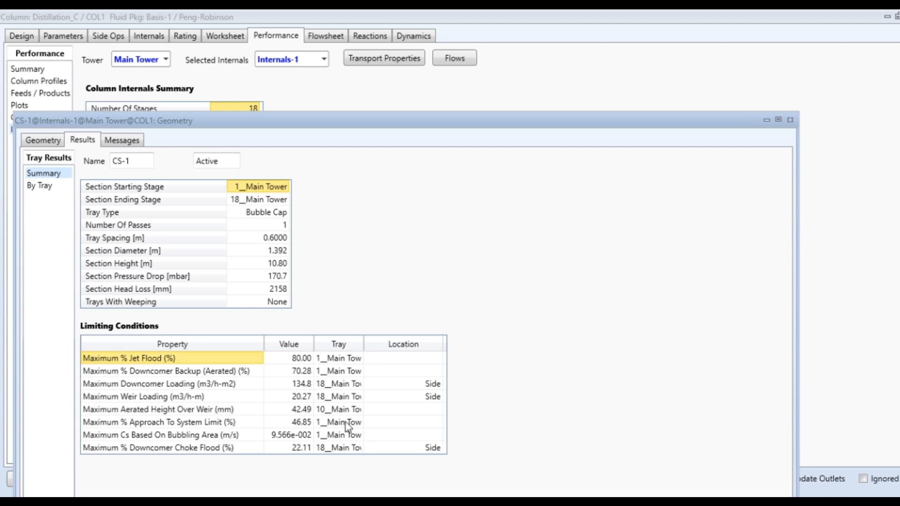
{"action": "left_click", "coordinate": [309, 373]}
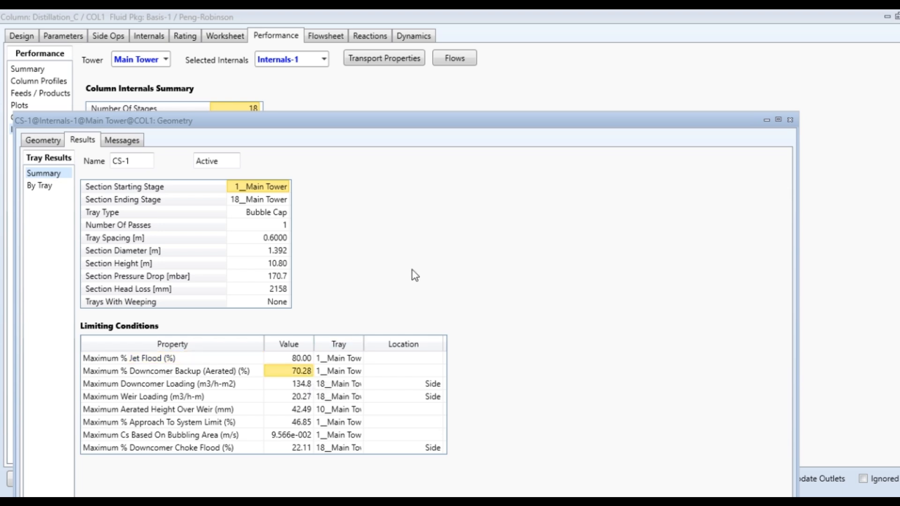